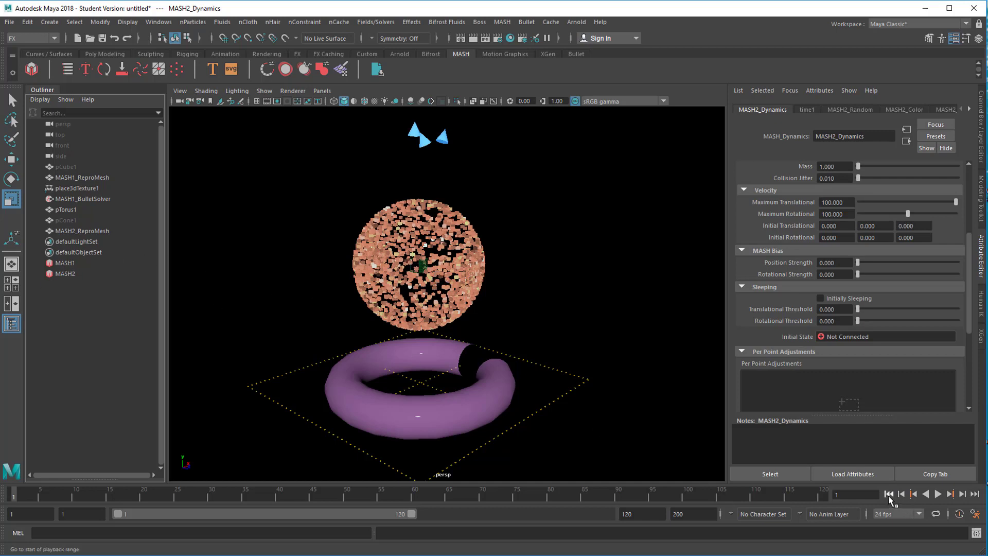
Extend the playback range to end at frame 500 while the simulation plays, and stop the playback.
{"action": "left_click", "coordinate": [939, 497]}
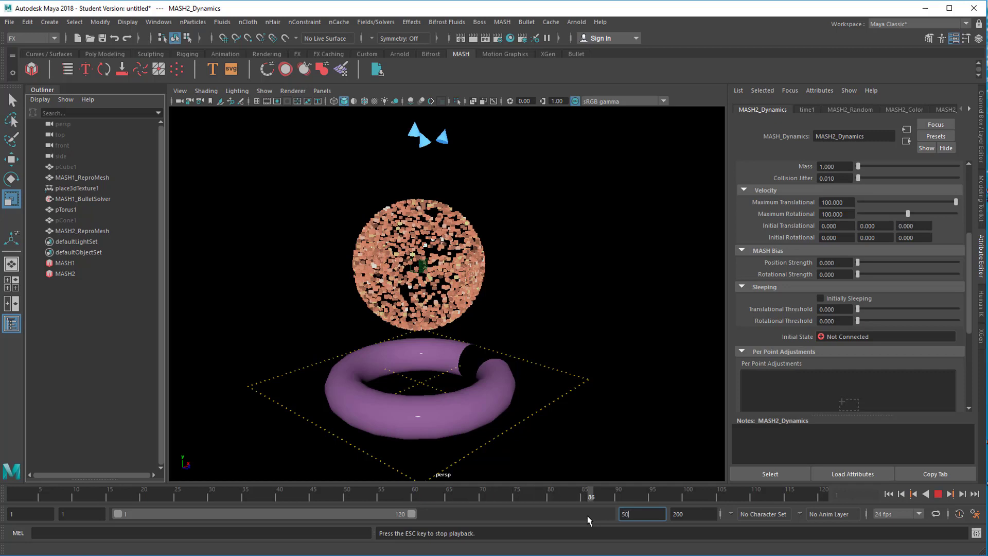
{"action": "key", "text": "Return"}
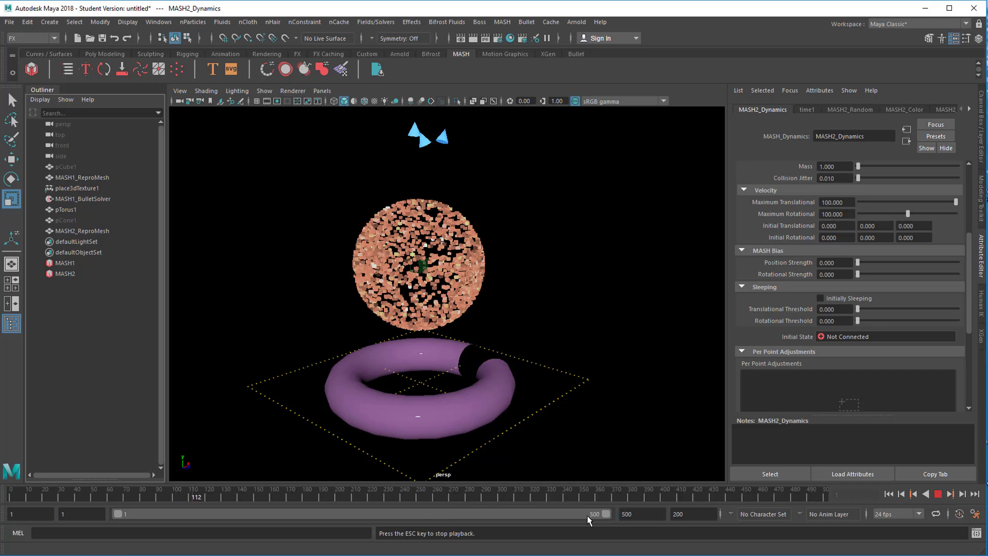
{"action": "left_click", "coordinate": [937, 494]}
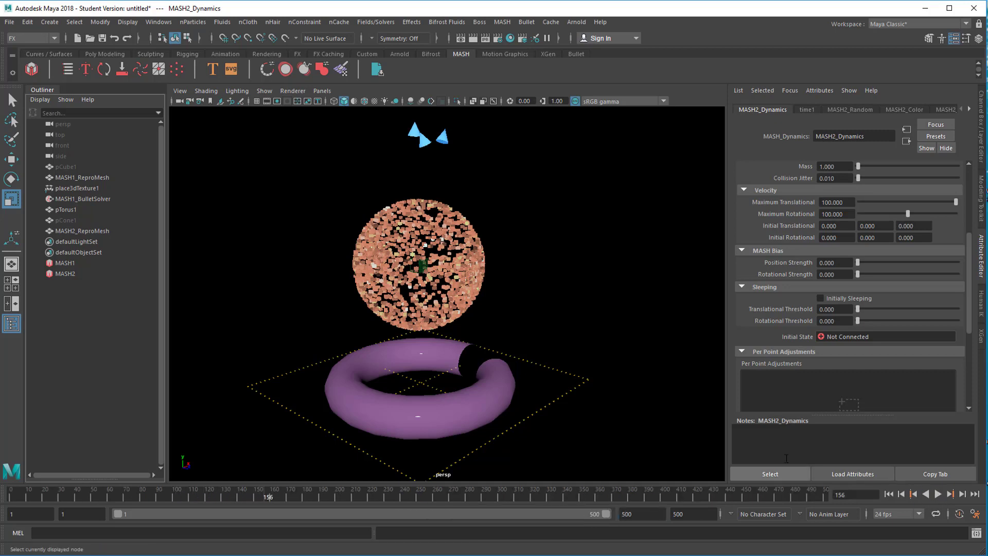
Turn off Initially Sleeping in MASH1's Dynamics node and inspect how the cubes fall into the torus.
{"action": "left_click", "coordinate": [65, 263]}
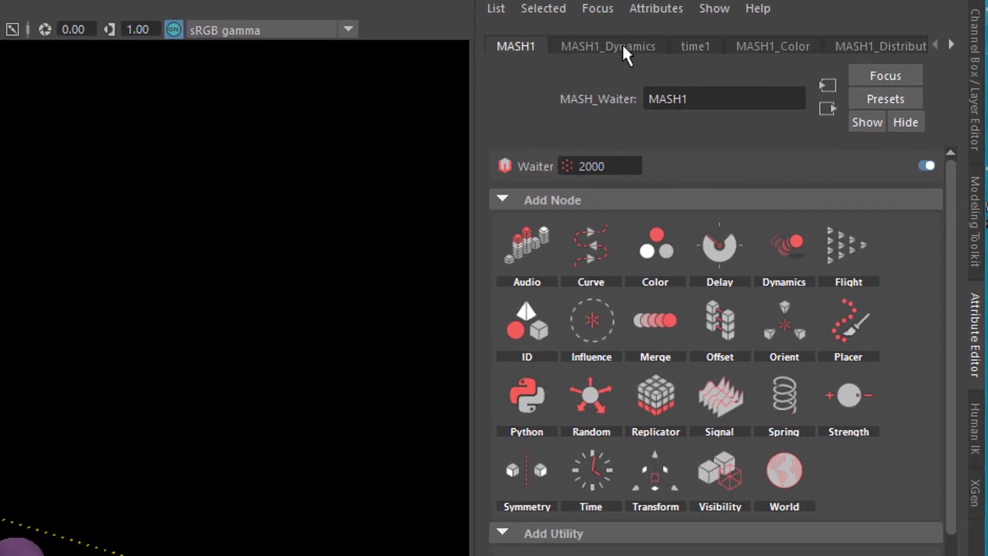
{"action": "left_click", "coordinate": [622, 46]}
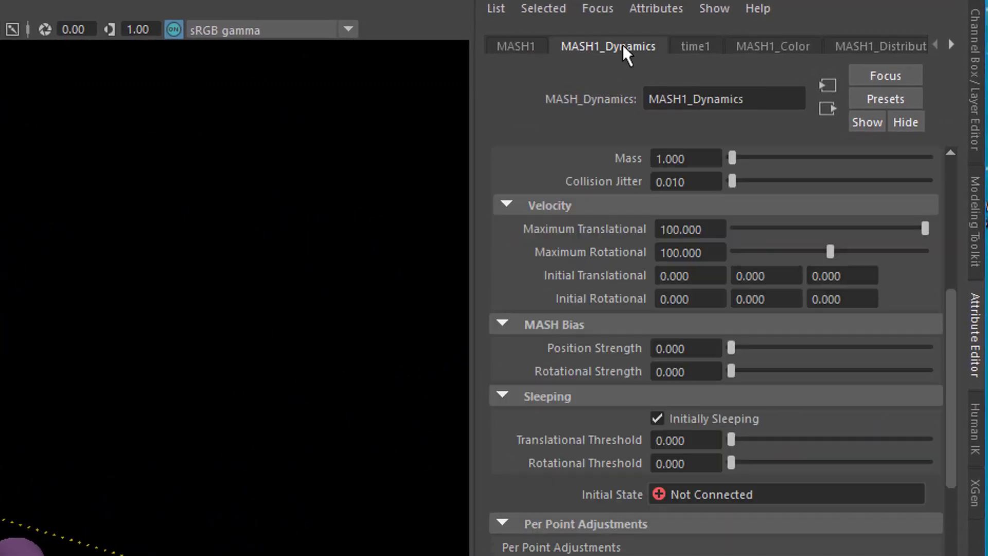
{"action": "left_click", "coordinate": [657, 418]}
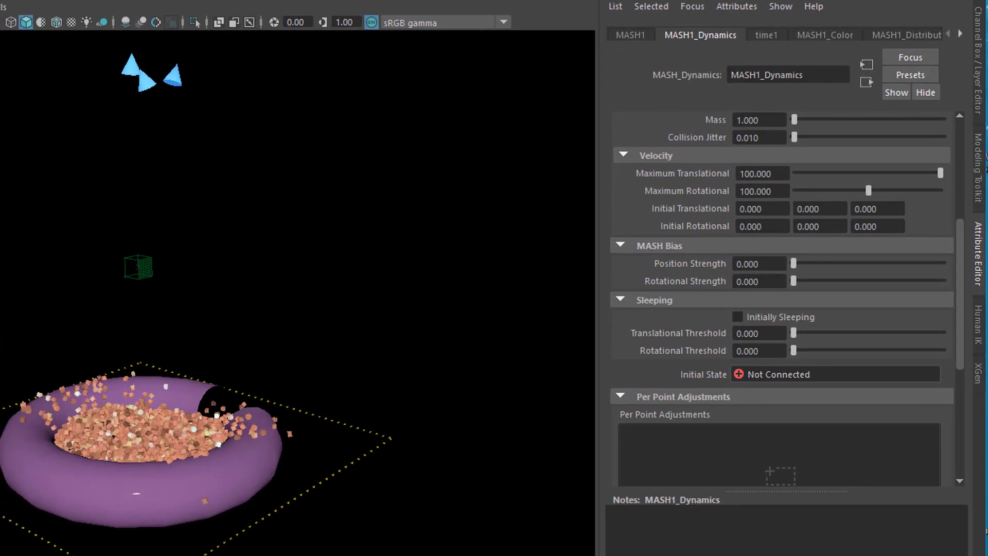
{"action": "left_click_drag", "start_coordinate": [386, 453], "coordinate": [239, 444], "text": "alt"}
{"action": "scroll", "coordinate": [554, 447], "scroll_direction": "up", "scroll_amount": 5}
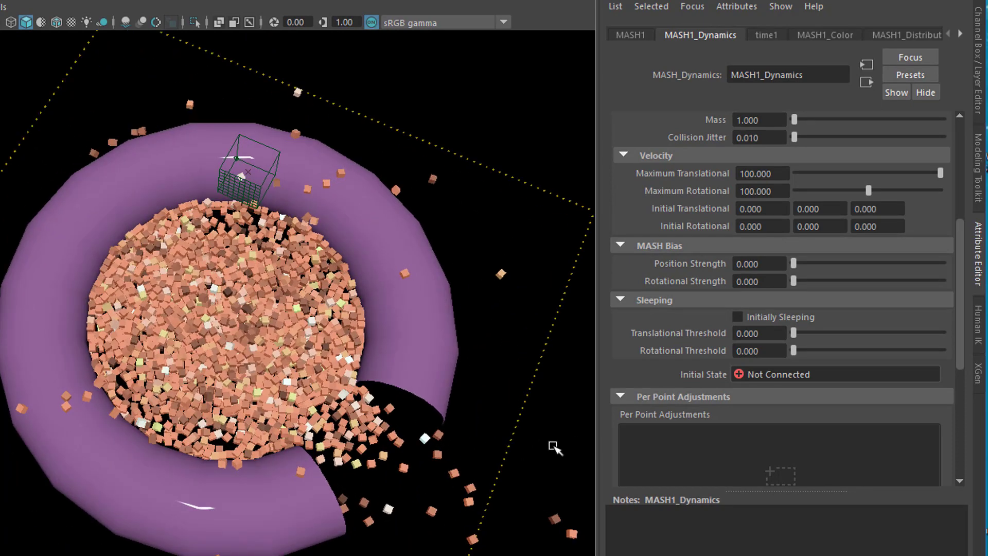
{"action": "left_click_drag", "start_coordinate": [431, 436], "coordinate": [391, 268], "text": "alt"}
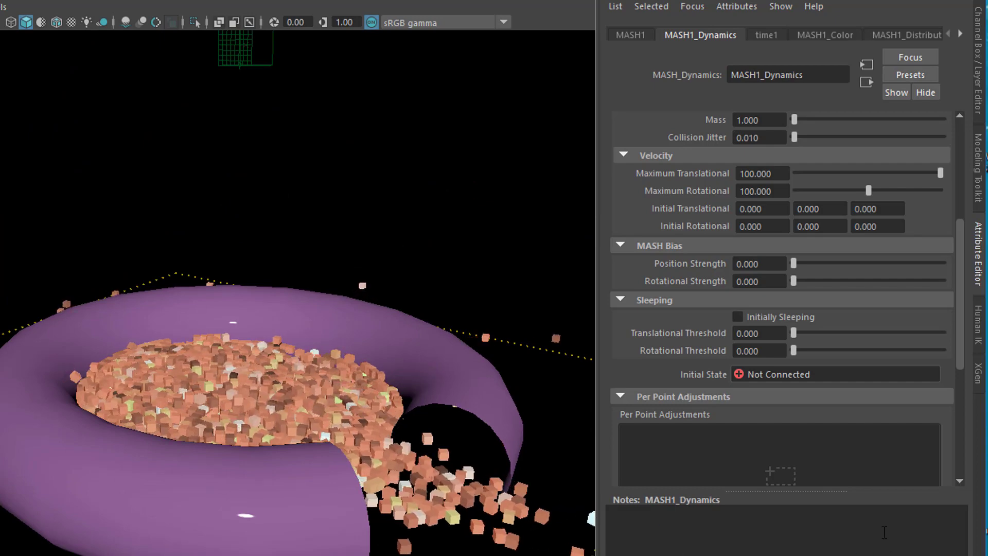
{"action": "scroll", "coordinate": [739, 316], "scroll_direction": "up", "scroll_amount": 3}
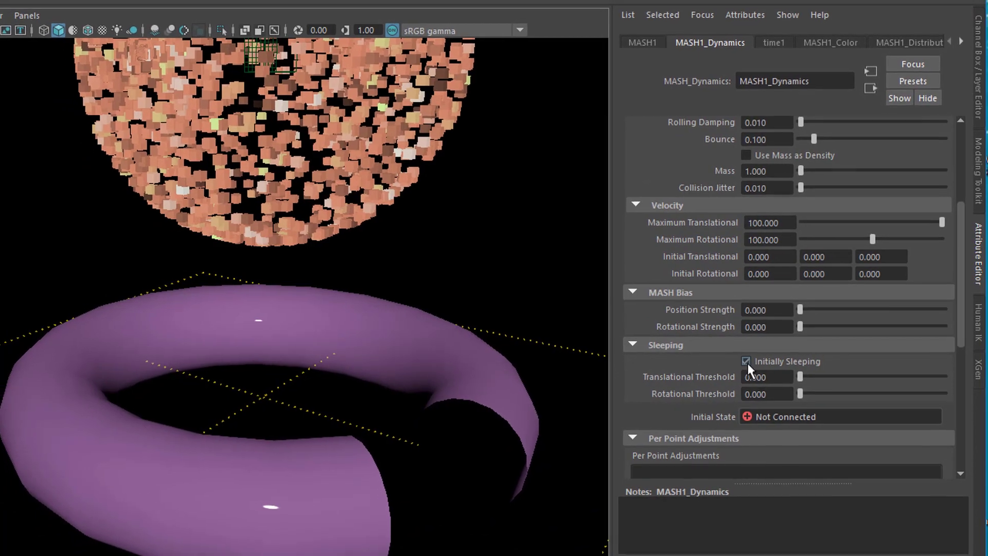
Turn Initially Sleeping back on for MASH1's Dynamics node and test the cube sphere in playback.
{"action": "left_click", "coordinate": [741, 363]}
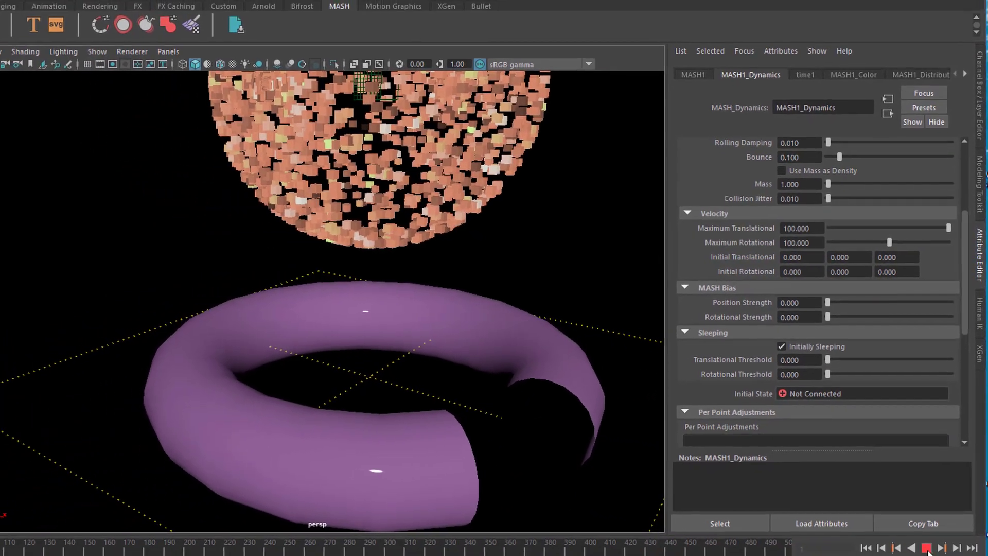
{"action": "left_click", "coordinate": [926, 549]}
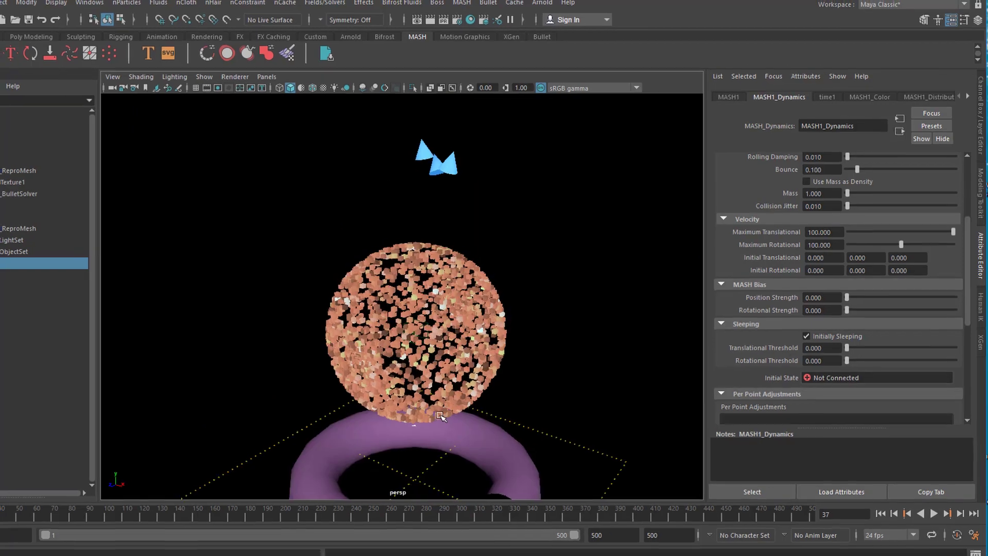
{"action": "left_click_drag", "start_coordinate": [440, 415], "coordinate": [535, 319], "text": "alt"}
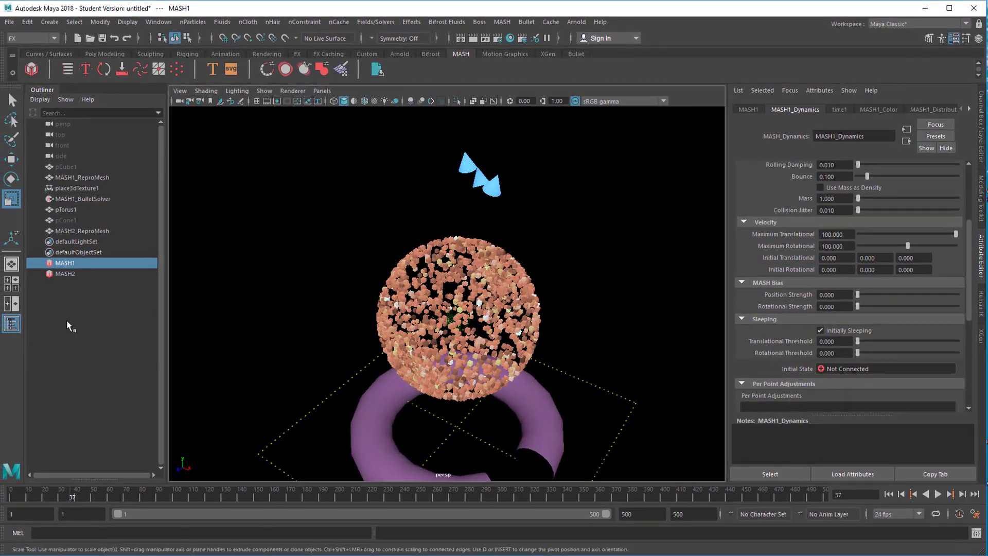
Enable the Dynamics node of the MASH2 network.
{"action": "left_click", "coordinate": [77, 272]}
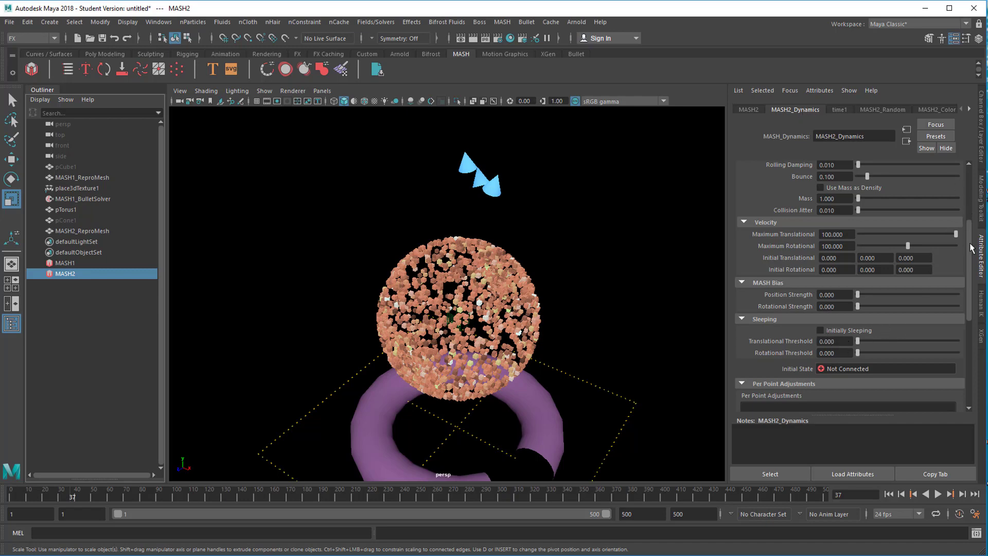
{"action": "left_click_drag", "start_coordinate": [970, 253], "coordinate": [970, 195]}
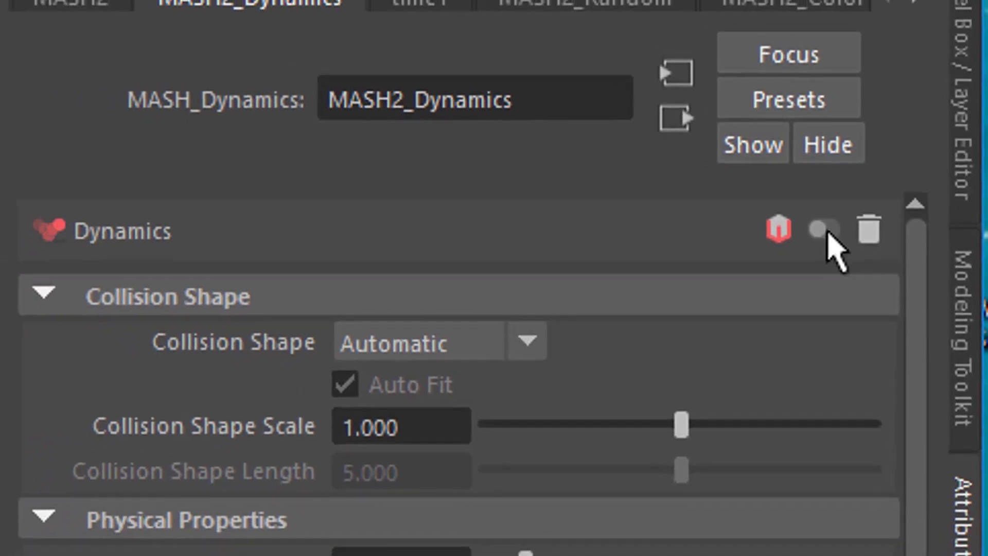
{"action": "left_click", "coordinate": [826, 230]}
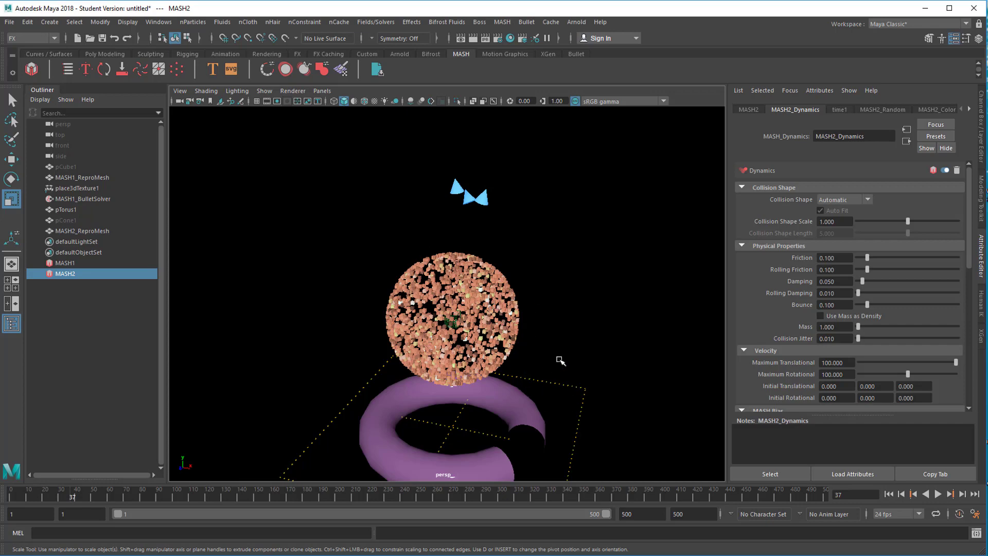
{"action": "left_click_drag", "start_coordinate": [618, 394], "coordinate": [606, 408], "text": "alt"}
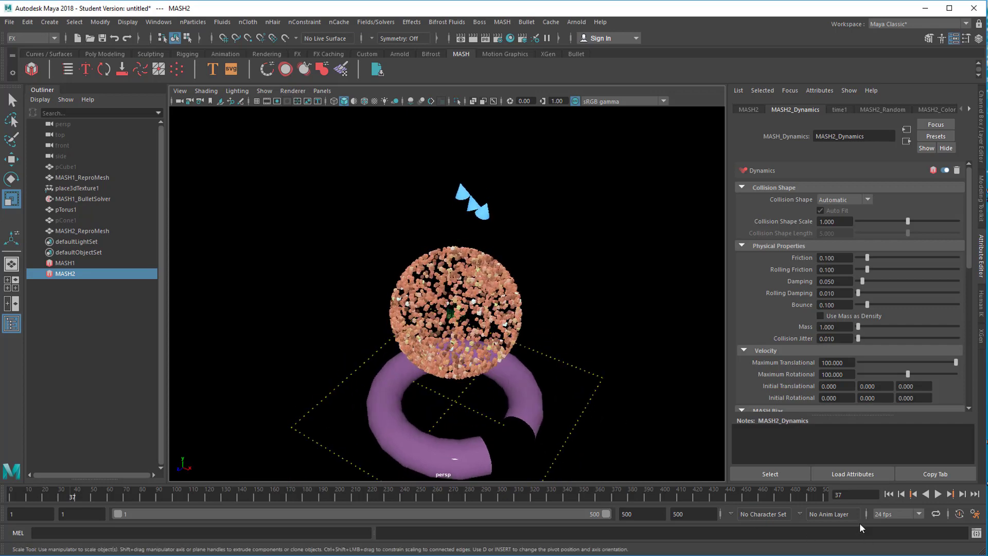
Replay the simulation from the first frame and examine from several angles how the cones hit the sleeping cubes.
{"action": "left_click", "coordinate": [895, 494]}
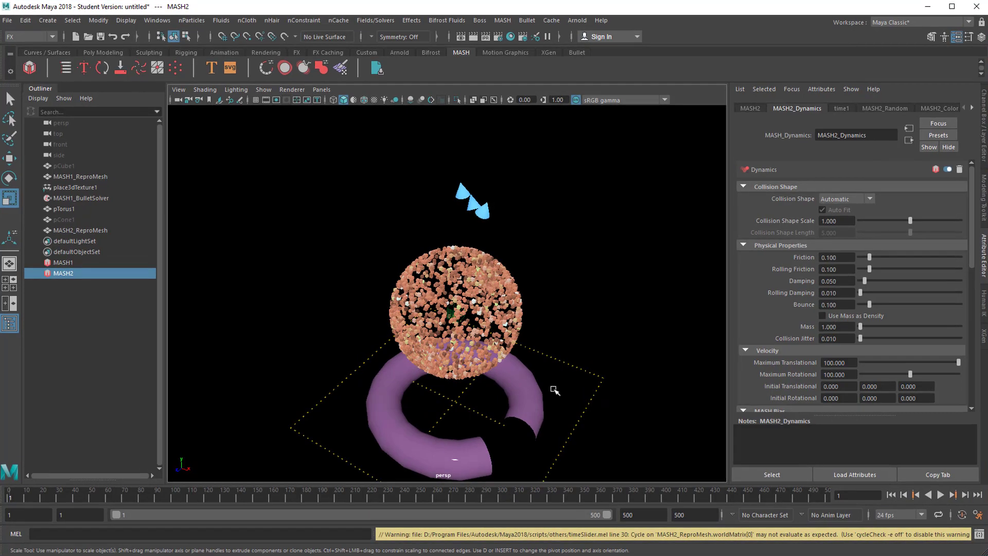
{"action": "right_click_drag", "start_coordinate": [555, 390], "coordinate": [617, 375], "text": "alt"}
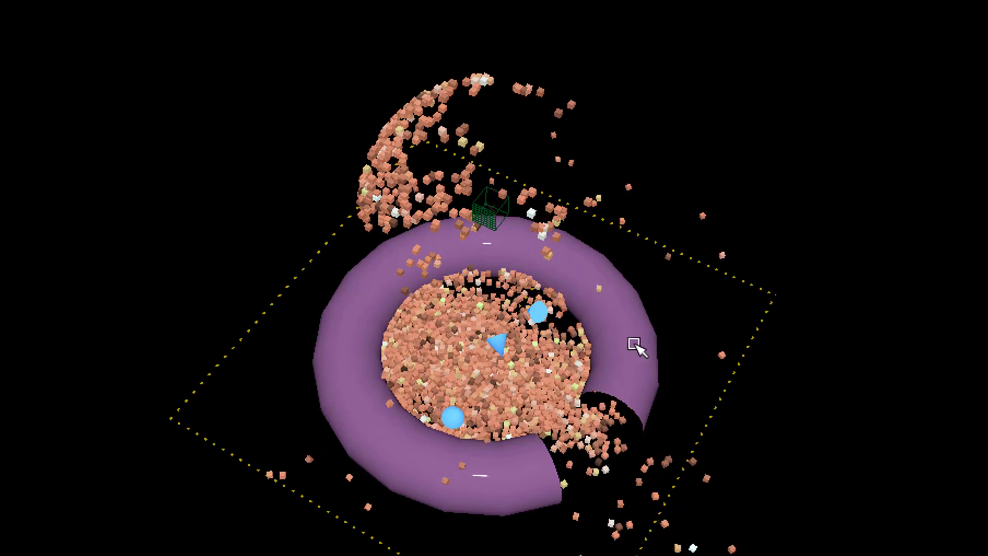
{"action": "middle_click_drag", "start_coordinate": [635, 347], "coordinate": [638, 338]}
{"action": "middle_click_drag", "start_coordinate": [646, 283], "coordinate": [660, 267]}
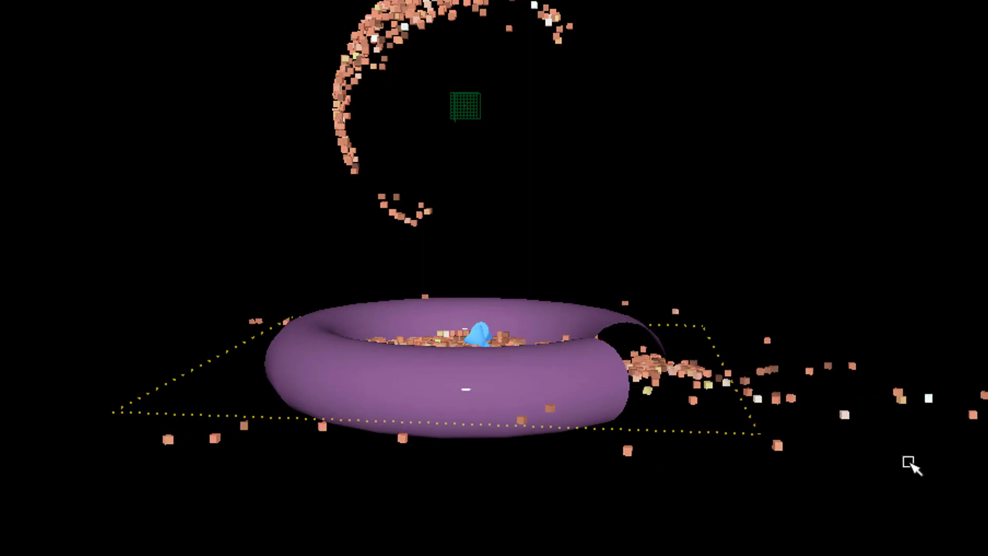
{"action": "middle_click_drag", "start_coordinate": [699, 330], "coordinate": [597, 334]}
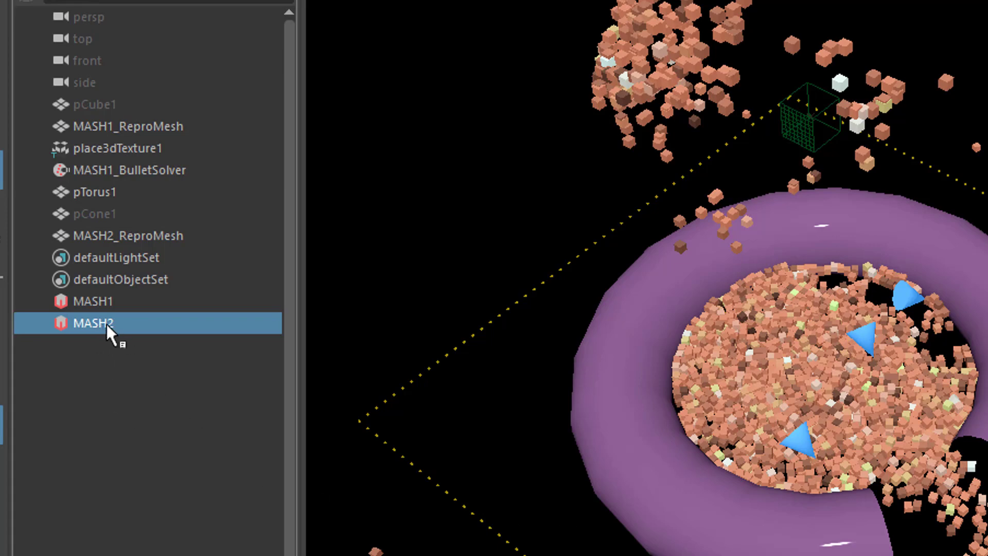
Delete the MASH2 network and its source cone pCone1.
{"action": "key", "text": "Delete"}
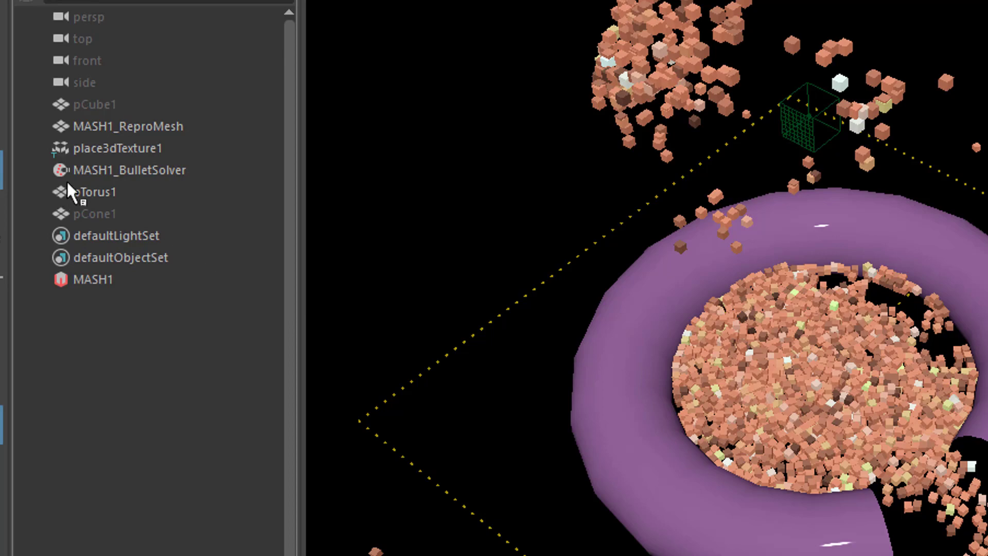
{"action": "left_click", "coordinate": [110, 215]}
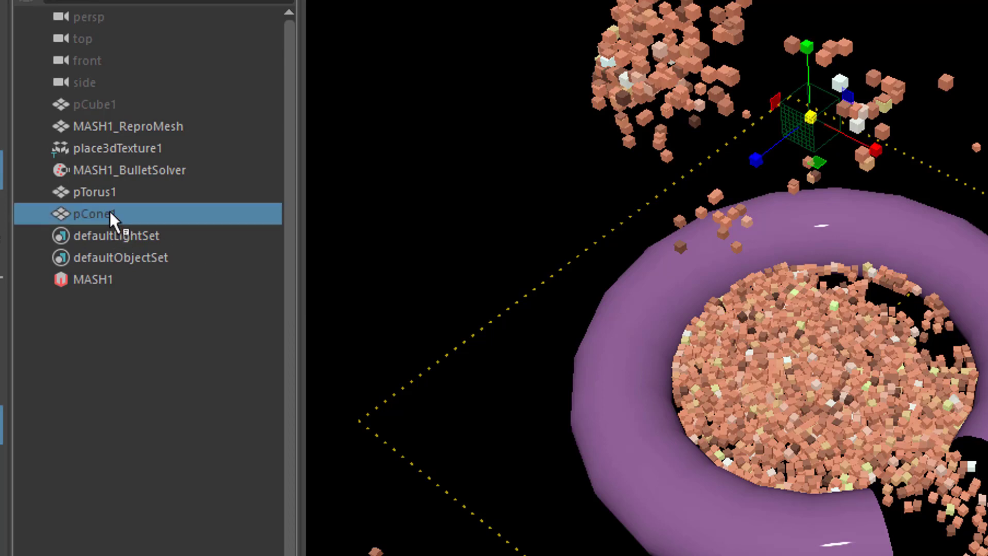
{"action": "key", "text": "Delete"}
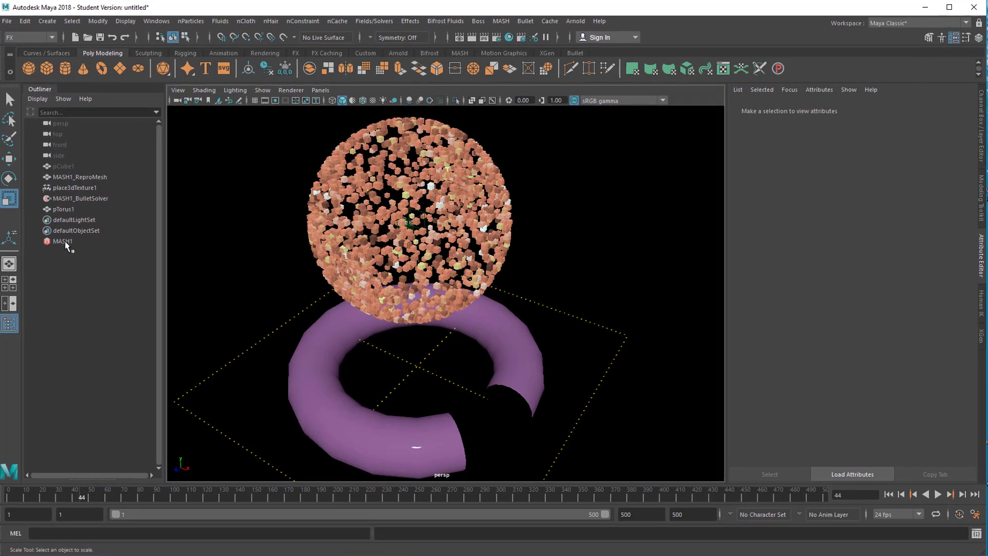
Create a Channel Random node under Per Point Adjustments in MASH1's Dynamics node.
{"action": "left_click", "coordinate": [66, 240]}
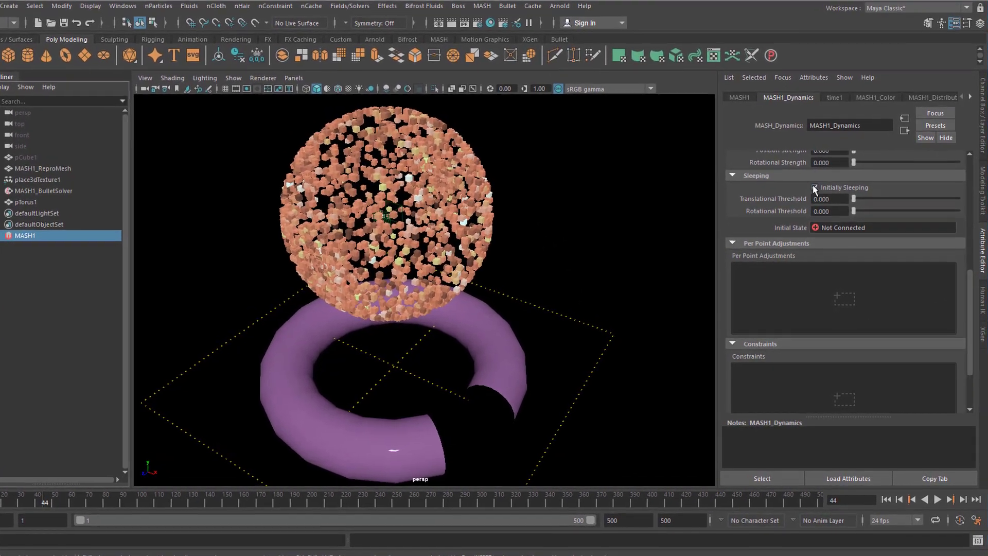
{"action": "left_click", "coordinate": [736, 97]}
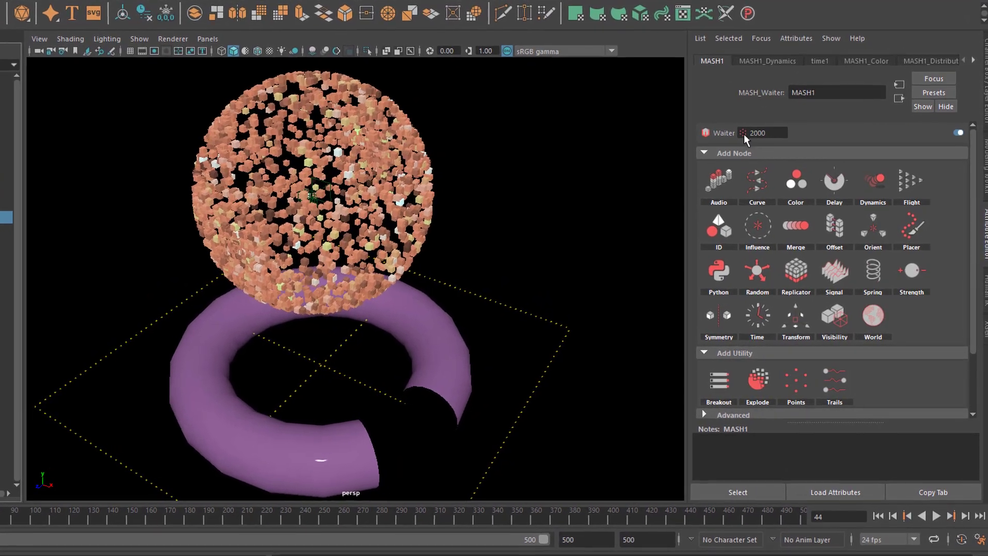
{"action": "left_click", "coordinate": [767, 61]}
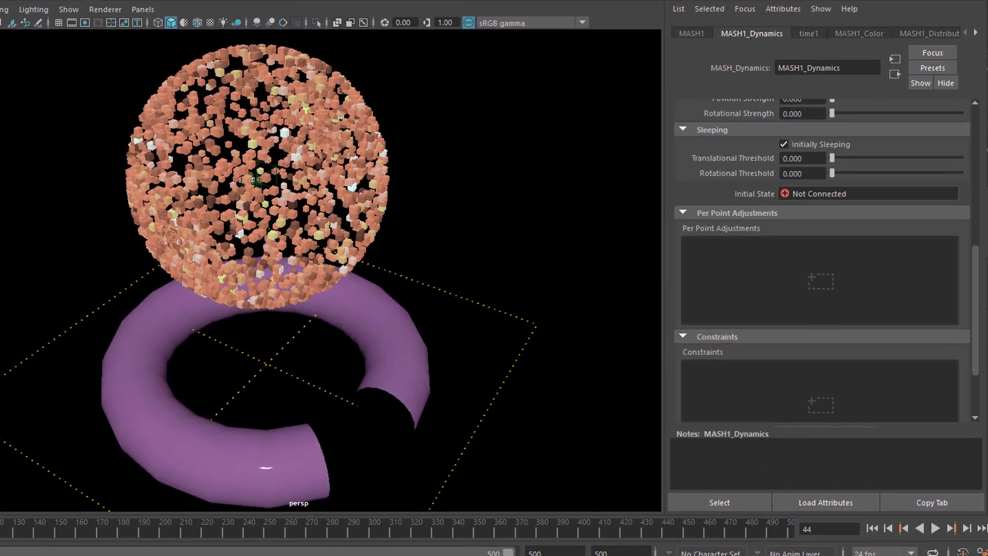
{"action": "left_click_drag", "start_coordinate": [972, 313], "coordinate": [961, 115]}
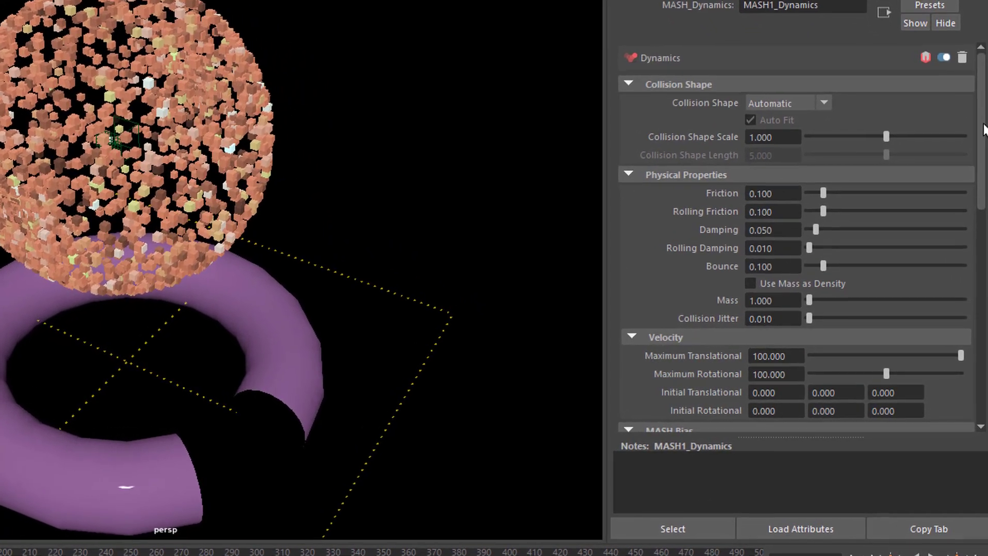
{"action": "left_click_drag", "start_coordinate": [984, 128], "coordinate": [982, 276]}
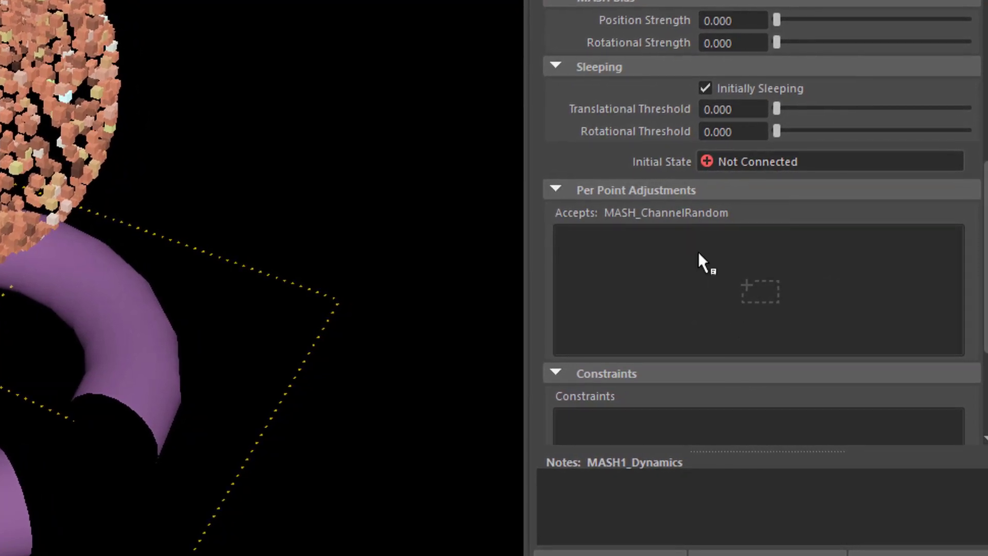
{"action": "left_click", "coordinate": [699, 253]}
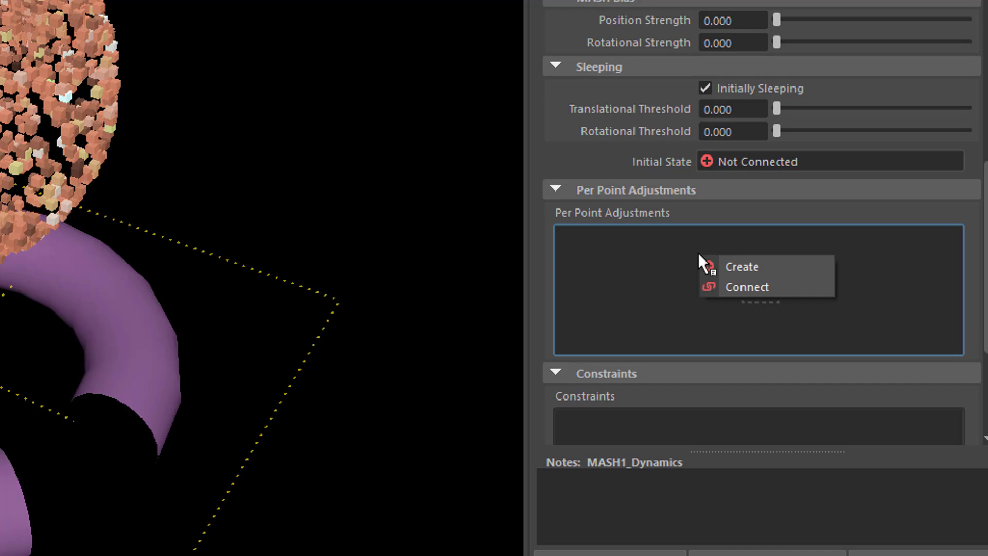
{"action": "left_click", "coordinate": [743, 267]}
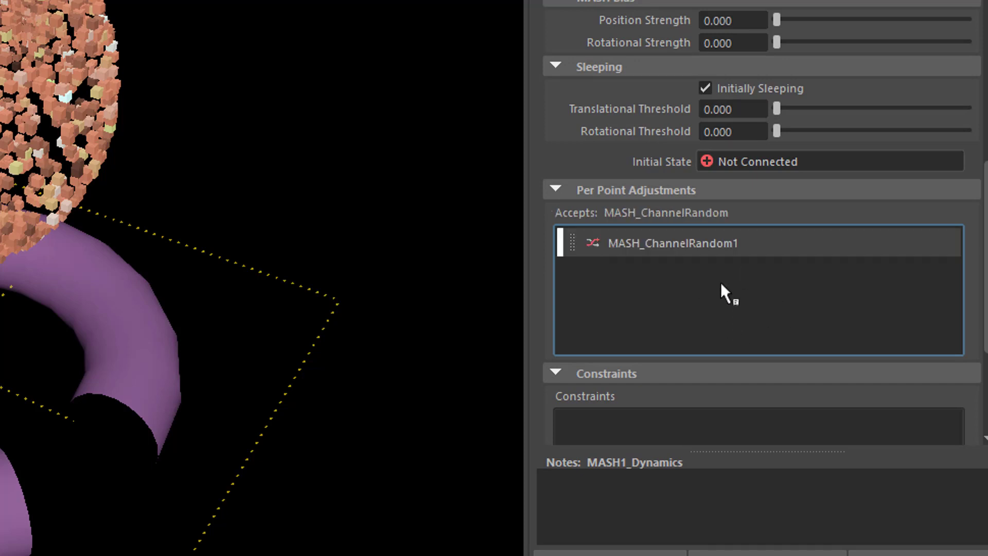
Create a falloff object for MASH_ChannelRandom1 and move it out beside the cube sphere.
{"action": "double_click", "coordinate": [727, 243]}
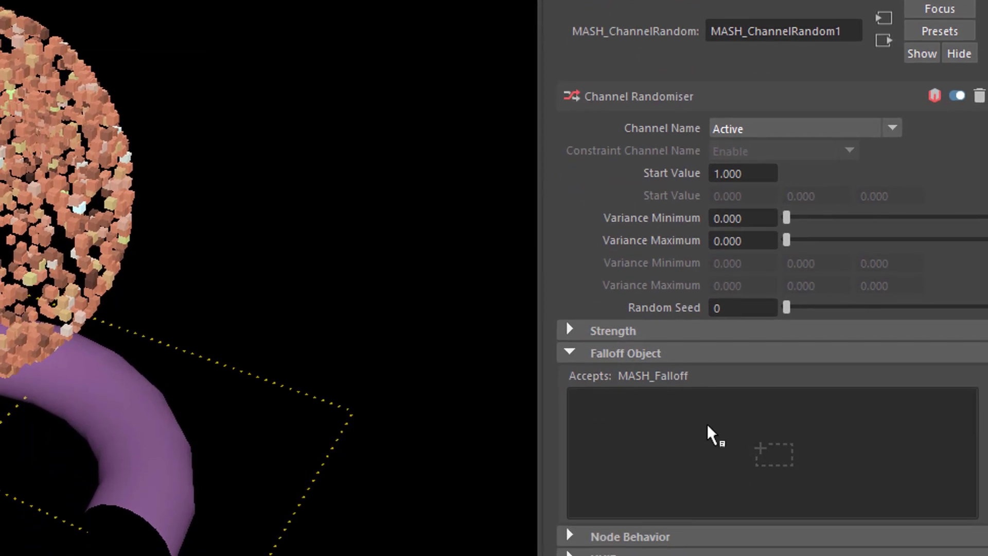
{"action": "right_click", "coordinate": [706, 417]}
{"action": "left_click", "coordinate": [761, 428]}
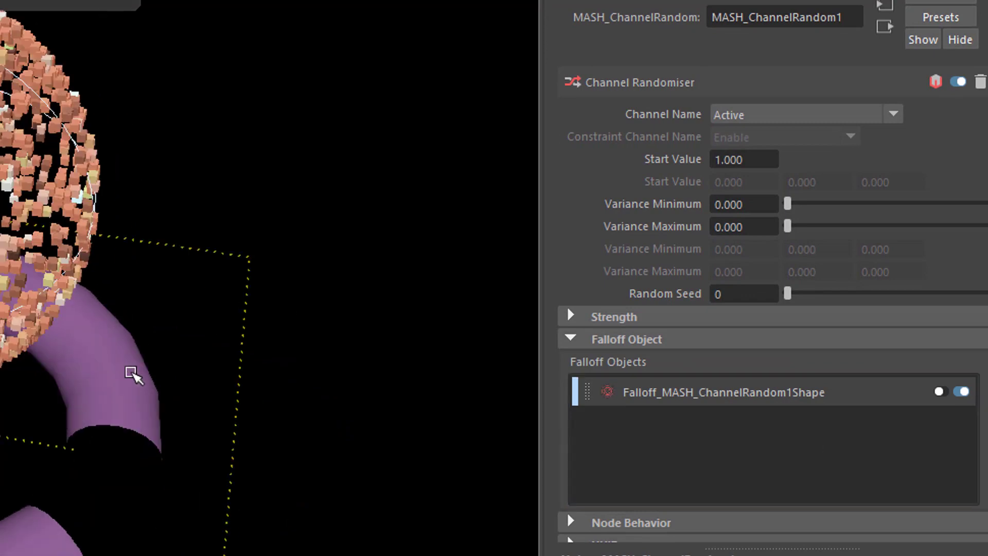
{"action": "left_click_drag", "start_coordinate": [132, 375], "coordinate": [69, 349], "text": "alt"}
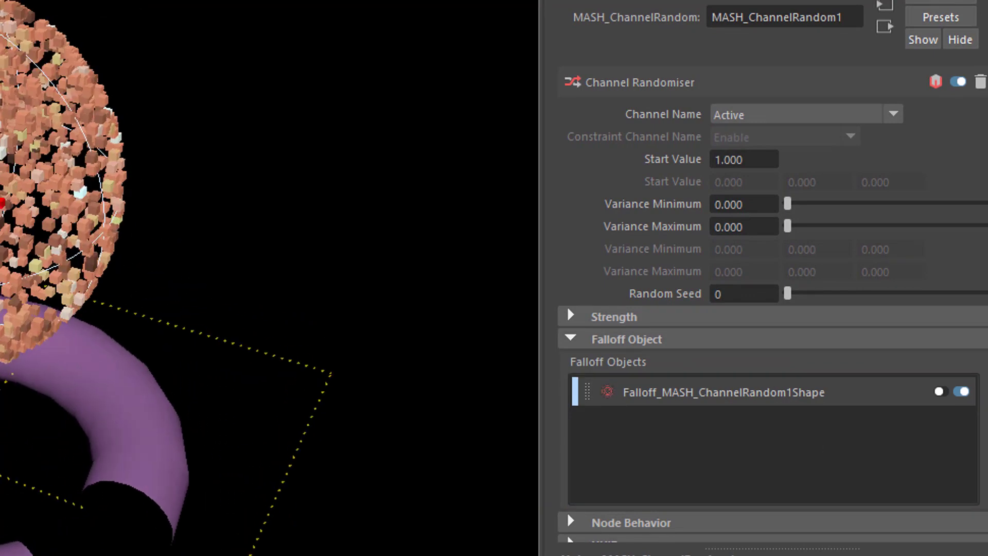
{"action": "middle_click_drag", "start_coordinate": [177, 228], "coordinate": [482, 272]}
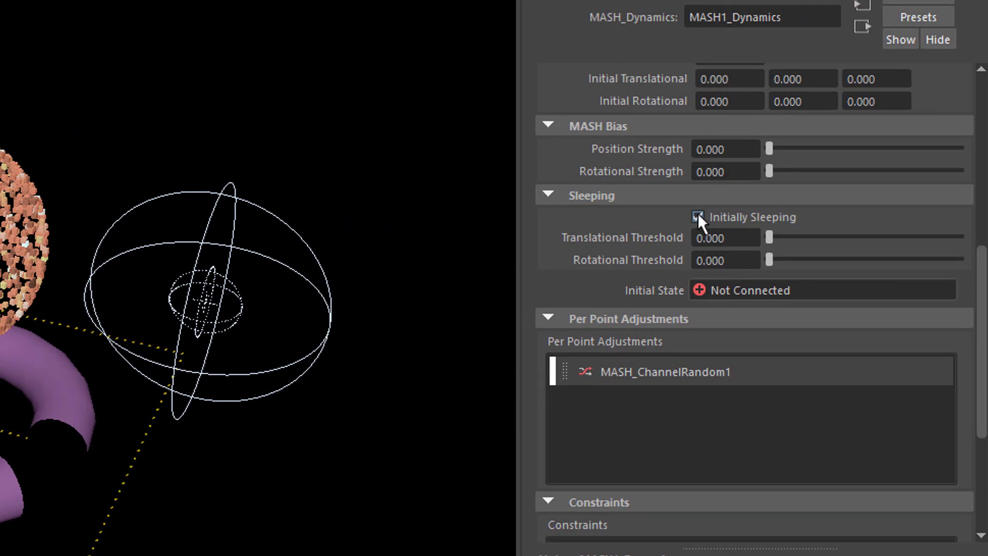
Turn off Initially Sleeping in the MASH1_Dynamics settings.
{"action": "left_click", "coordinate": [697, 215]}
{"action": "scroll", "coordinate": [980, 327], "scroll_direction": "up", "scroll_amount": 10}
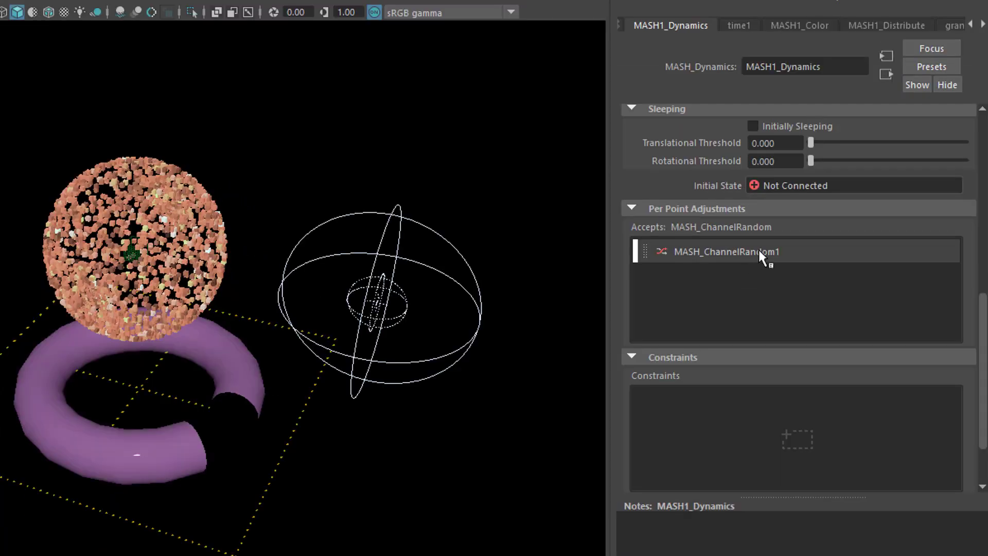
Open the MASH_ChannelRandom1 node from Per Point Adjustments and set its Channel Name to Active.
{"action": "left_click", "coordinate": [757, 258]}
{"action": "double_click", "coordinate": [761, 255]}
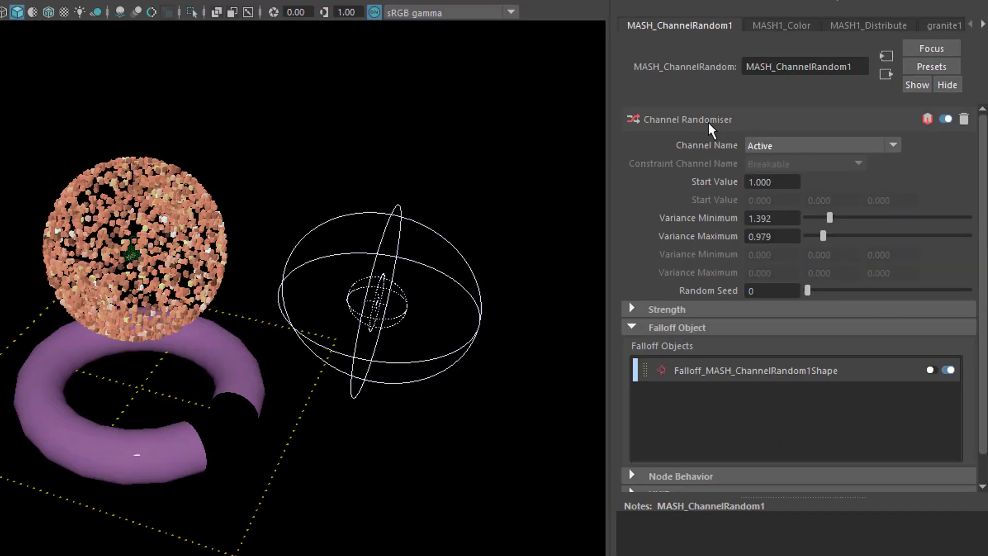
{"action": "left_click", "coordinate": [893, 144]}
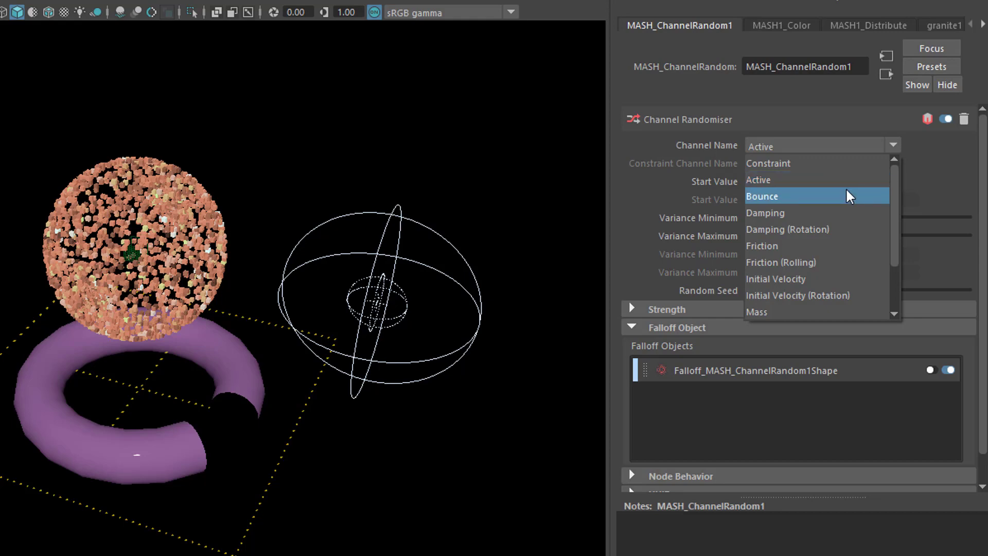
{"action": "left_click", "coordinate": [820, 180]}
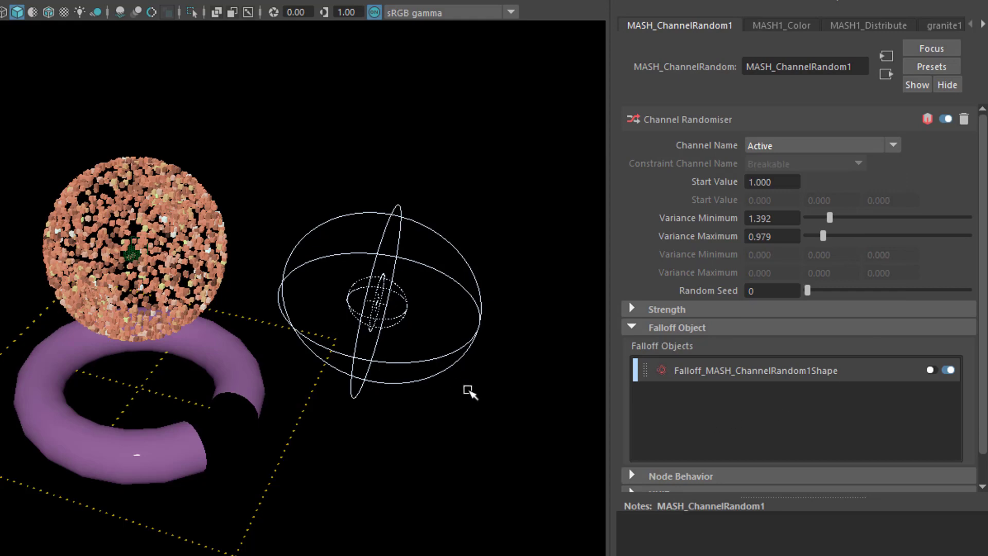
Move the falloff object so it overlaps the side of the cube sphere and play the simulation.
{"action": "left_click", "coordinate": [414, 225]}
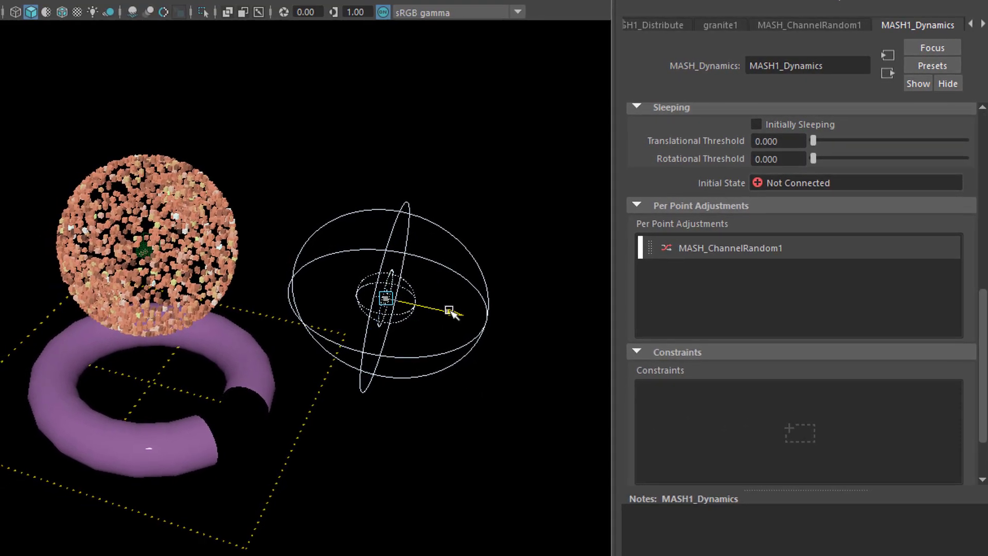
{"action": "left_click_drag", "start_coordinate": [452, 308], "coordinate": [355, 370]}
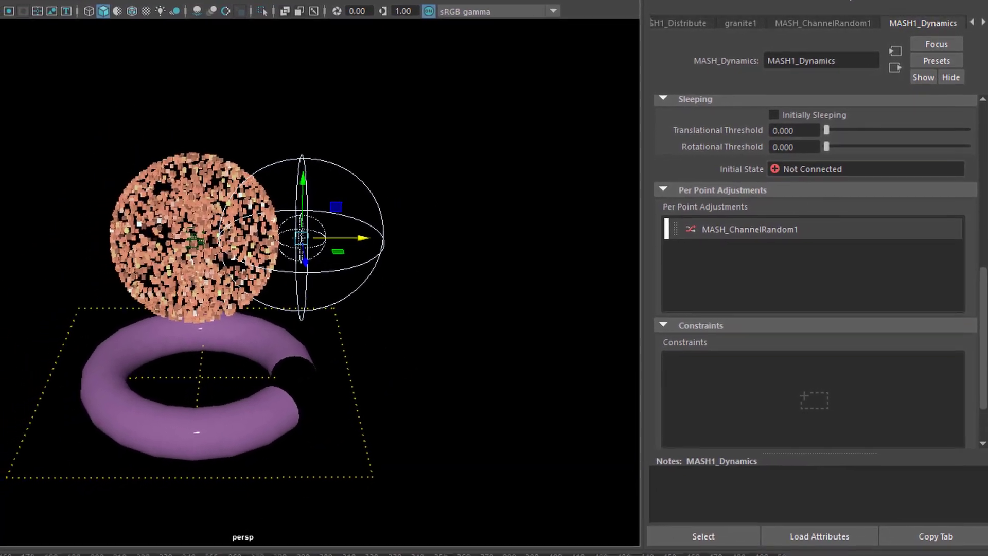
{"action": "left_click", "coordinate": [940, 550]}
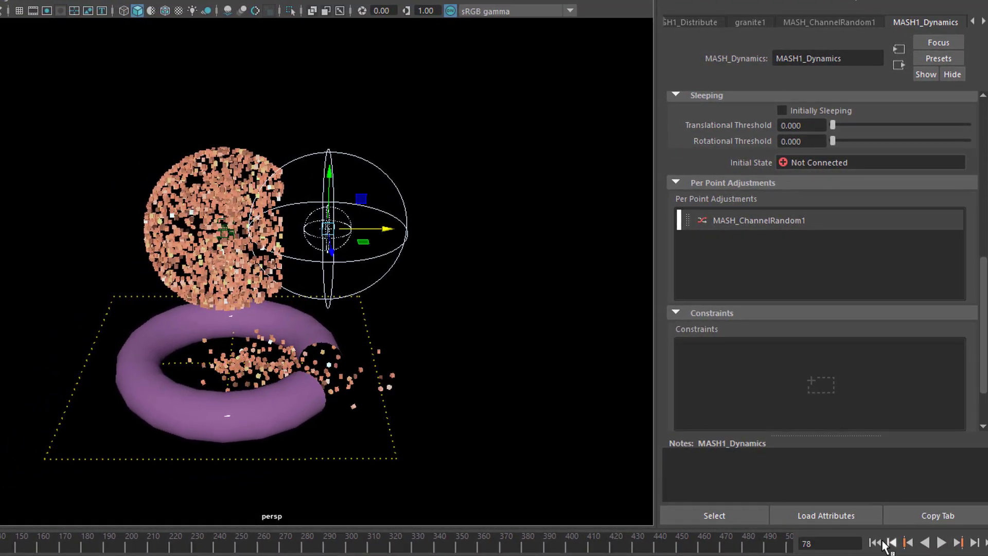
{"action": "left_click_drag", "start_coordinate": [535, 371], "coordinate": [478, 381], "text": "alt"}
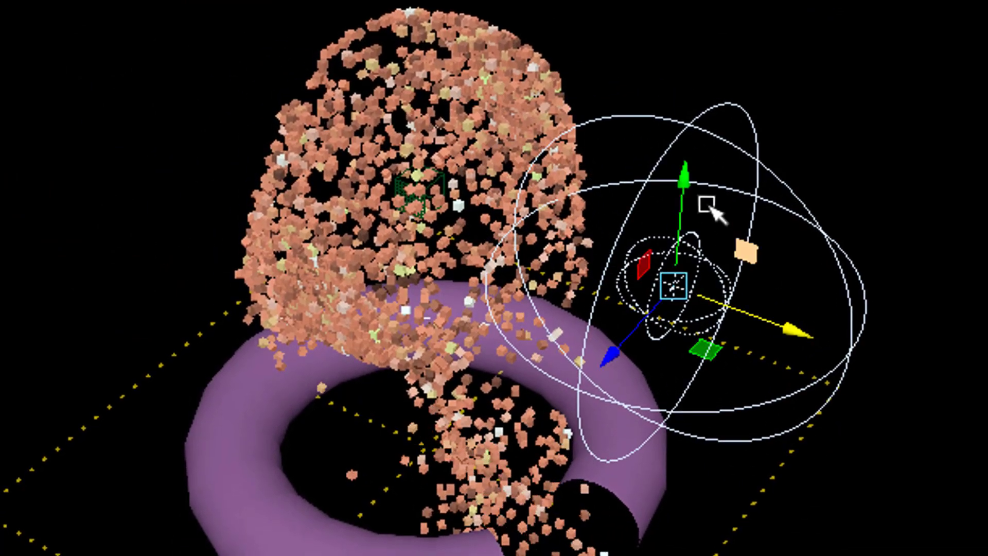
Move the falloff object over the top of the cube sphere and down into it to release the upper cubes.
{"action": "left_click_drag", "start_coordinate": [694, 191], "coordinate": [486, 144]}
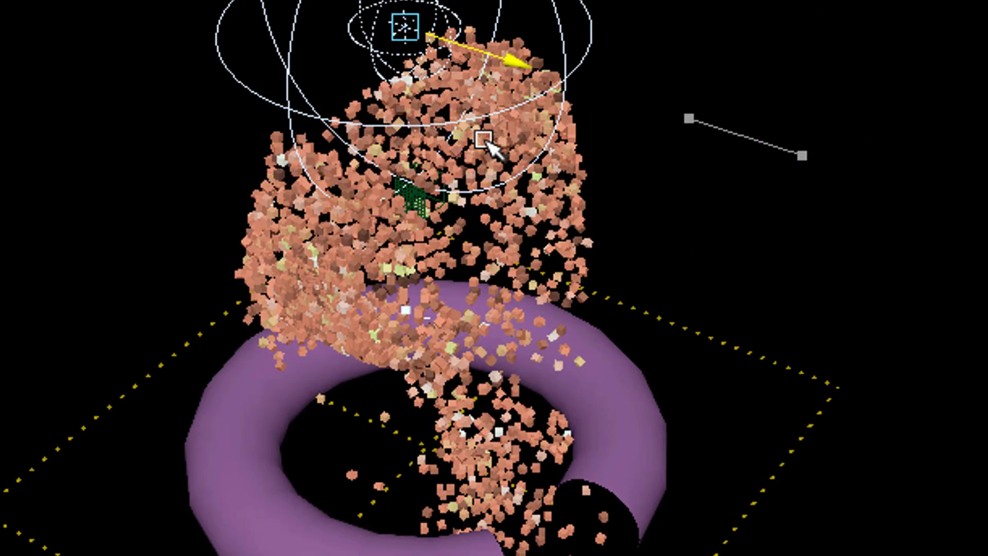
{"action": "left_click_drag", "start_coordinate": [405, 27], "coordinate": [417, 405]}
{"action": "key", "text": "ctrl+z"}
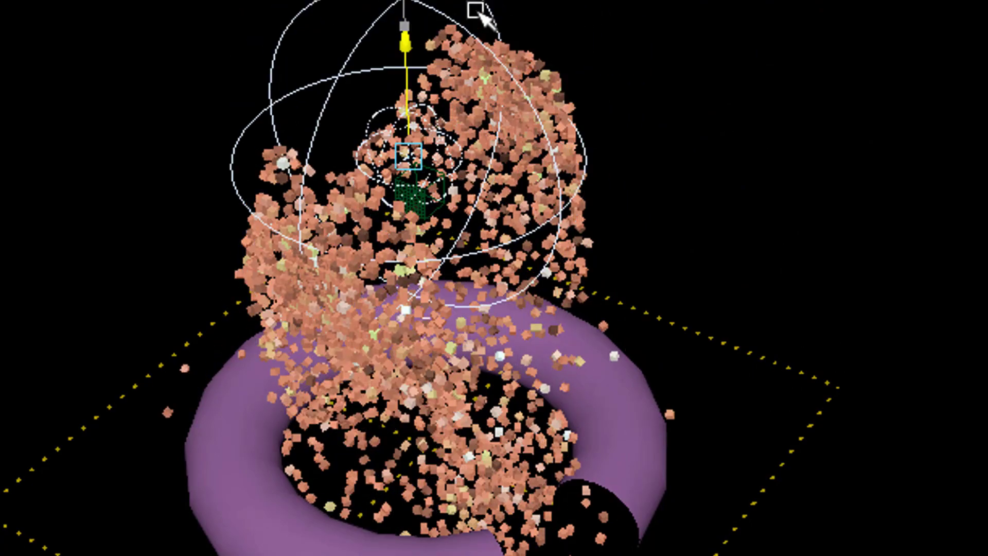
{"action": "left_click_drag", "start_coordinate": [516, 135], "coordinate": [700, 205]}
Shift the falloff object across the remaining upper cubes, checking the released area from several angles.
{"action": "left_click_drag", "start_coordinate": [794, 448], "coordinate": [557, 391], "text": "alt"}
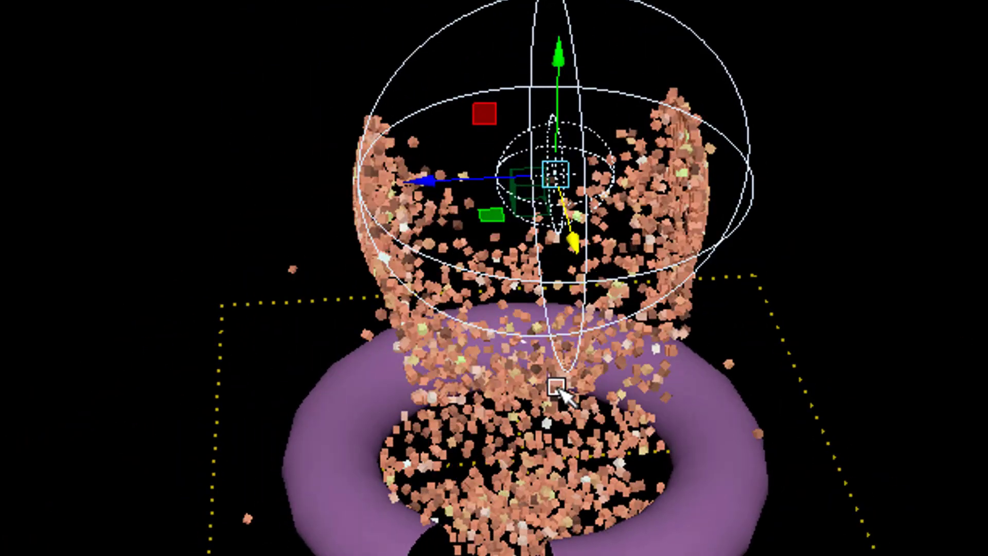
{"action": "right_click_drag", "start_coordinate": [558, 391], "coordinate": [857, 406], "text": "alt"}
{"action": "left_click_drag", "start_coordinate": [831, 444], "coordinate": [411, 170], "text": "alt"}
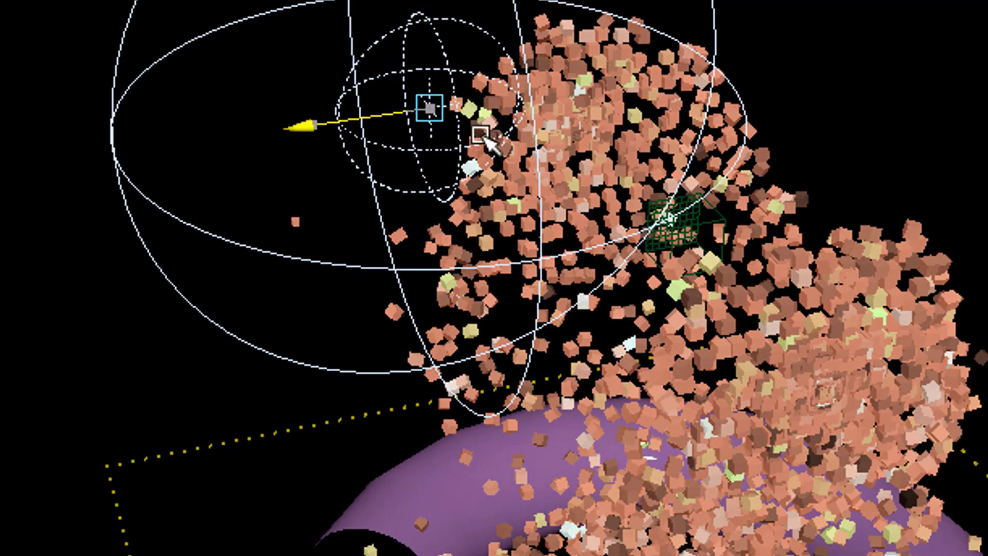
{"action": "left_click_drag", "start_coordinate": [485, 137], "coordinate": [532, 138]}
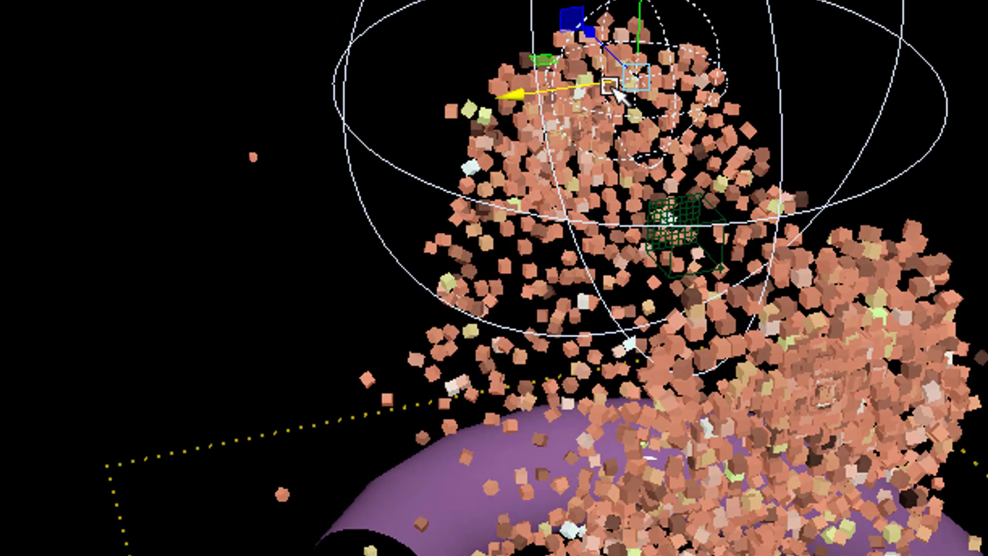
{"action": "left_click_drag", "start_coordinate": [596, 346], "coordinate": [566, 82], "text": "alt"}
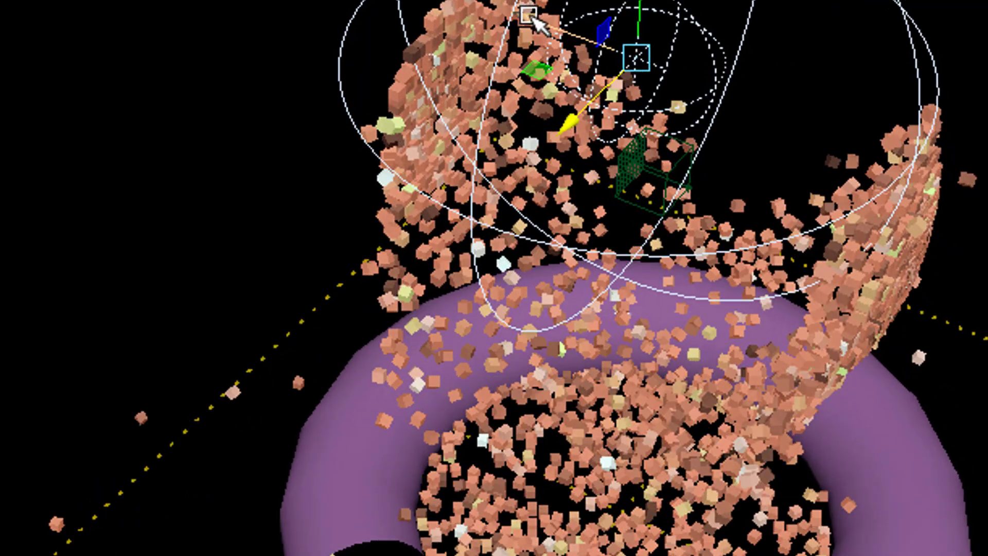
Sweep the falloff object across the remaining walls of the cube sphere and lower it through the floating cubes.
{"action": "left_click_drag", "start_coordinate": [532, 18], "coordinate": [827, 167]}
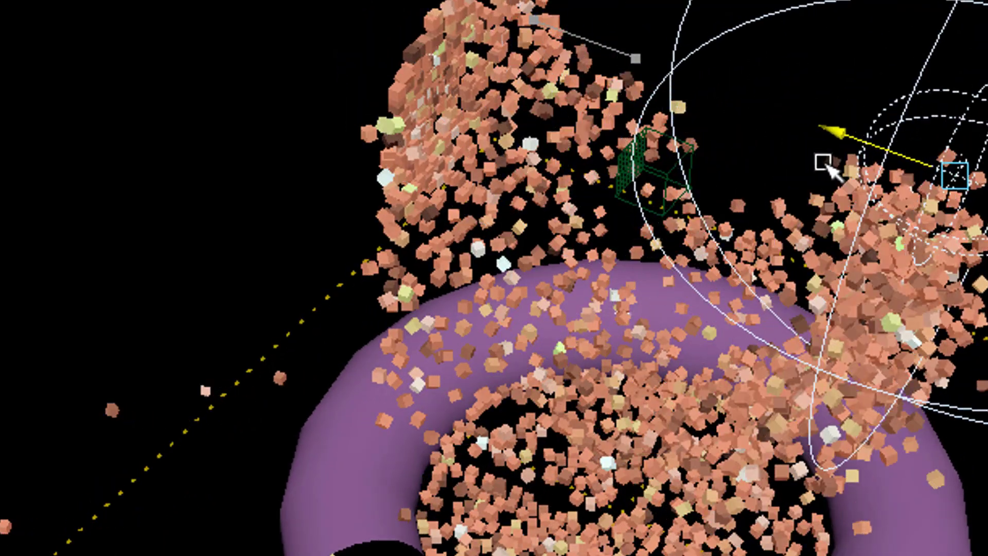
{"action": "middle_click_drag", "start_coordinate": [827, 166], "coordinate": [763, 169]}
{"action": "middle_click_drag", "start_coordinate": [905, 155], "coordinate": [975, 123]}
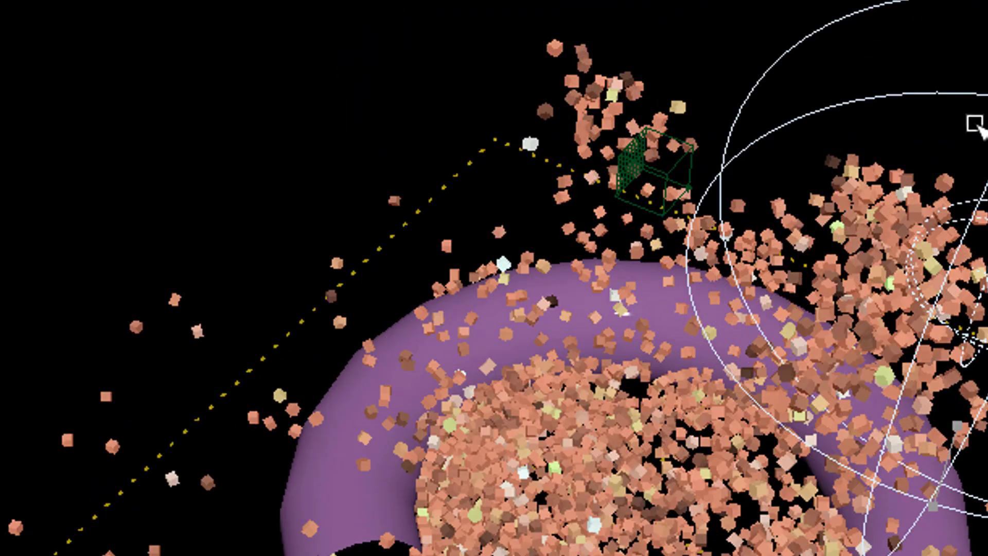
{"action": "left_click_drag", "start_coordinate": [974, 124], "coordinate": [808, 473], "text": "alt"}
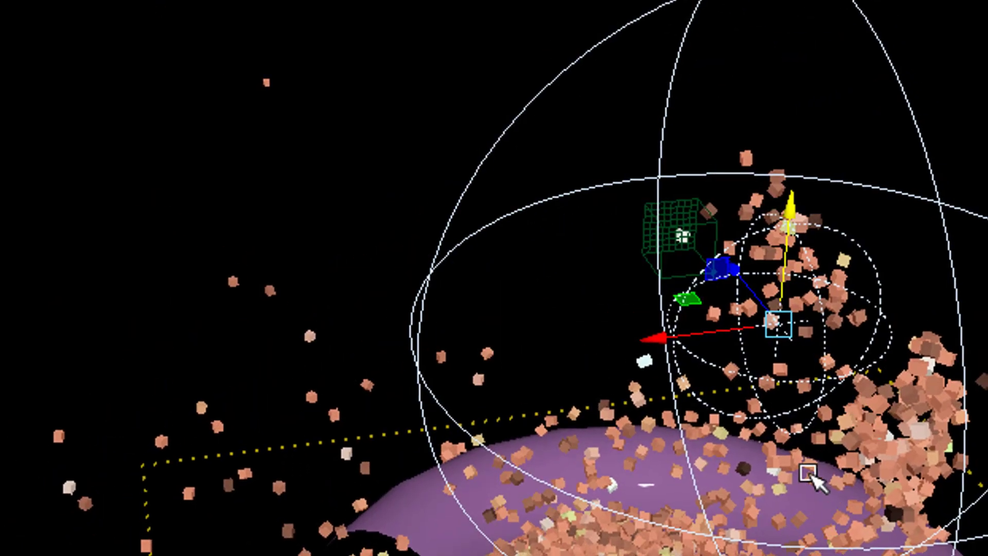
{"action": "left_click_drag", "start_coordinate": [668, 338], "coordinate": [759, 337]}
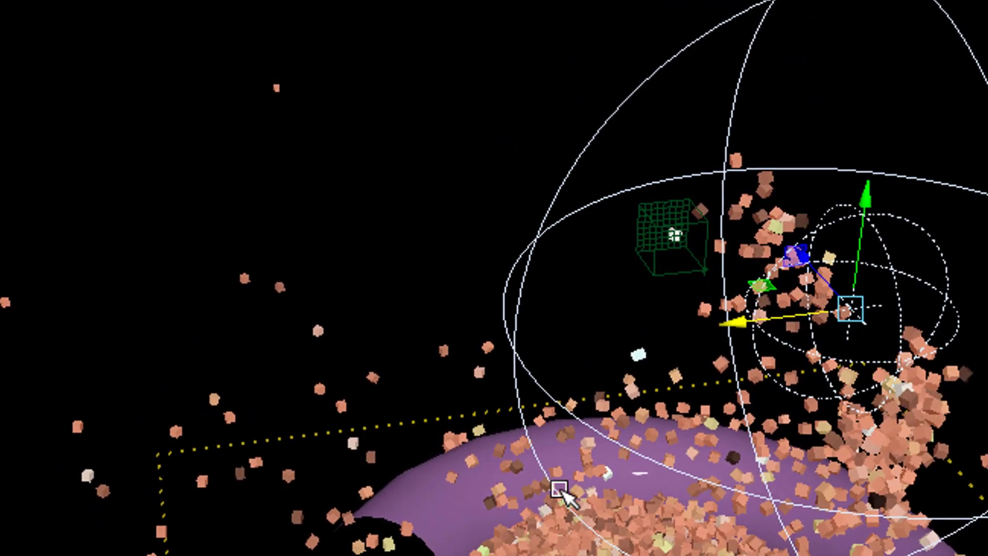
Move the falloff object back above the torus and through the last cluster of floating cubes.
{"action": "left_click_drag", "start_coordinate": [560, 489], "coordinate": [874, 309], "text": "alt"}
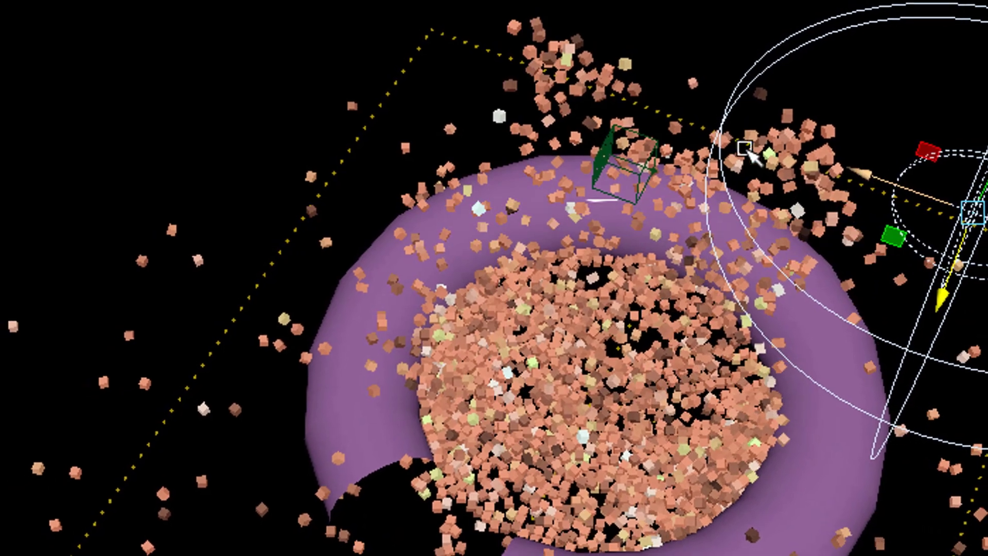
{"action": "left_click_drag", "start_coordinate": [745, 149], "coordinate": [599, 134]}
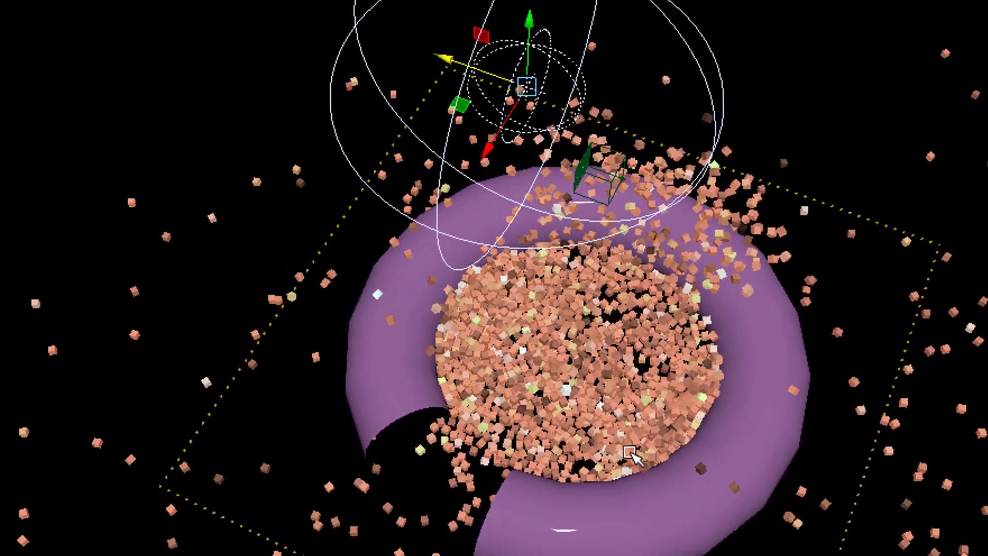
{"action": "left_click_drag", "start_coordinate": [629, 453], "coordinate": [612, 393], "text": "alt"}
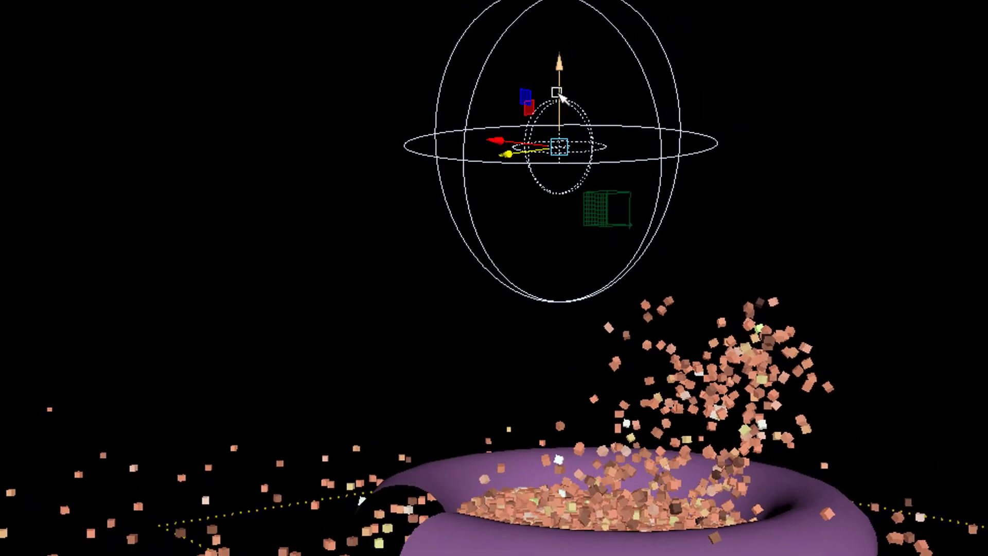
{"action": "left_click_drag", "start_coordinate": [559, 94], "coordinate": [503, 341]}
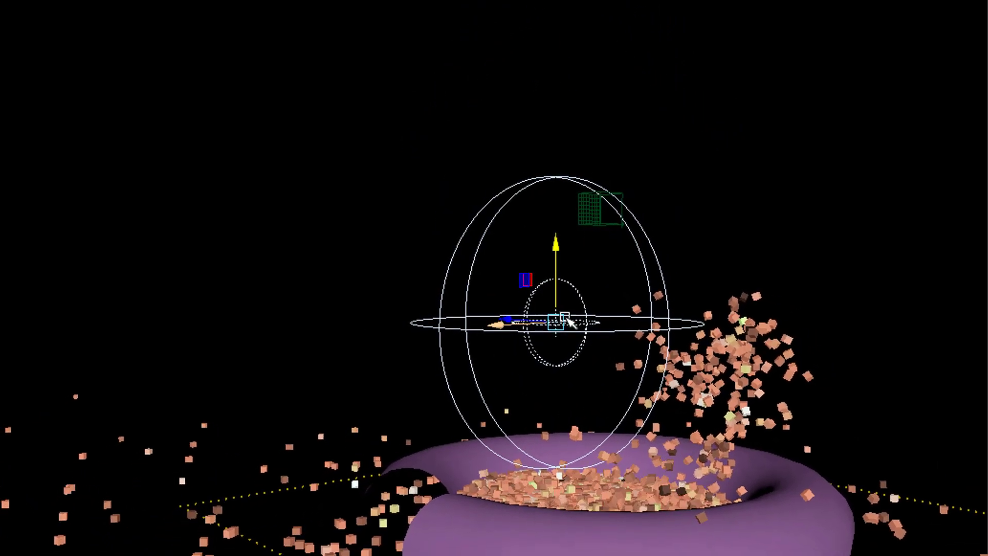
{"action": "left_click_drag", "start_coordinate": [570, 322], "coordinate": [732, 312]}
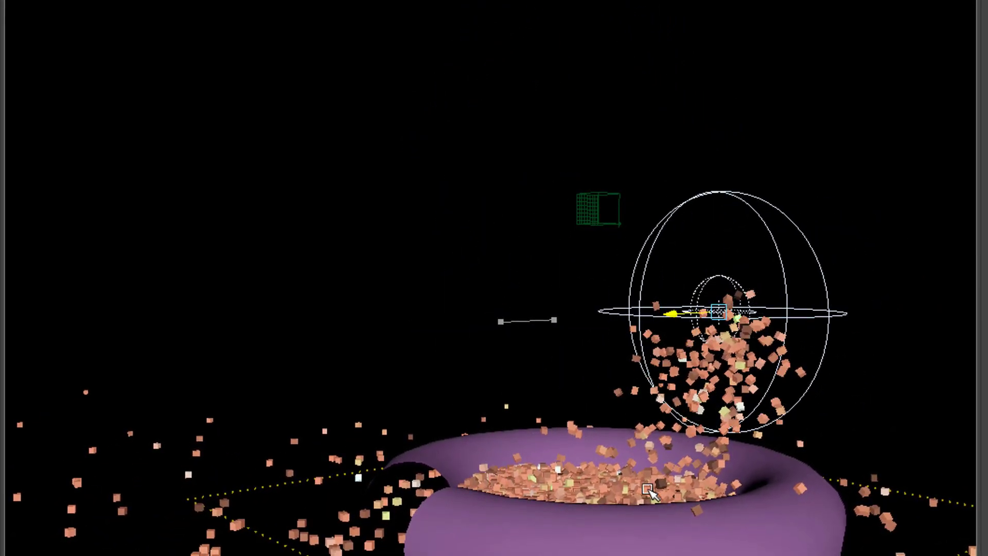
{"action": "left_click_drag", "start_coordinate": [648, 491], "coordinate": [740, 552], "text": "alt"}
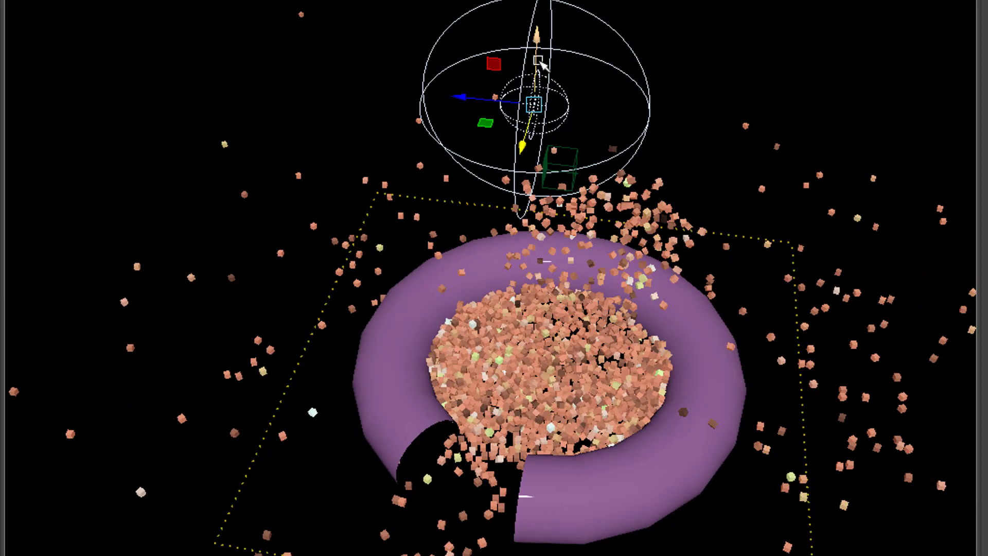
{"action": "left_click_drag", "start_coordinate": [539, 61], "coordinate": [551, 136]}
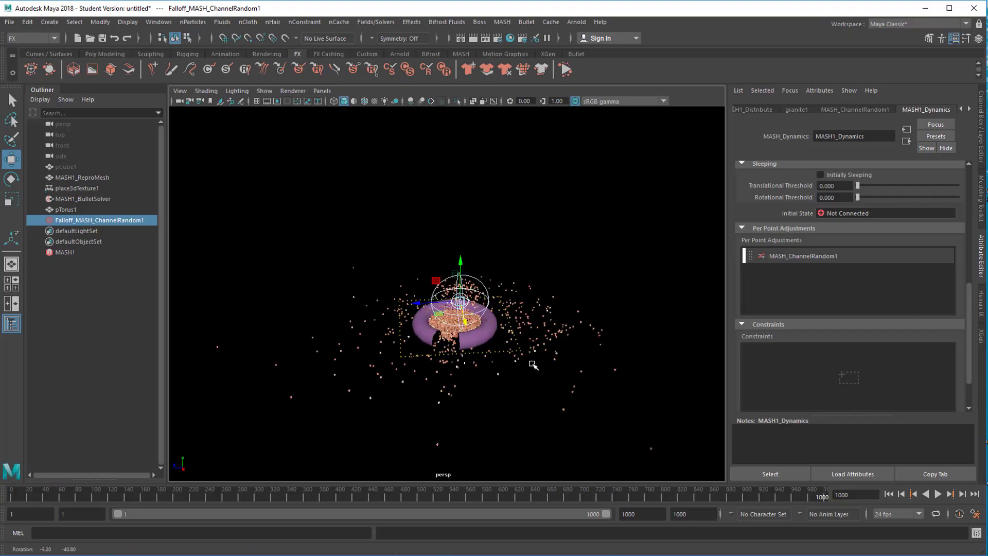
Restart the simulation with the falloff object beside the cube sphere, and pass it through the sphere to the opposite side.
{"action": "right_click_drag", "start_coordinate": [533, 365], "coordinate": [630, 342], "text": "alt"}
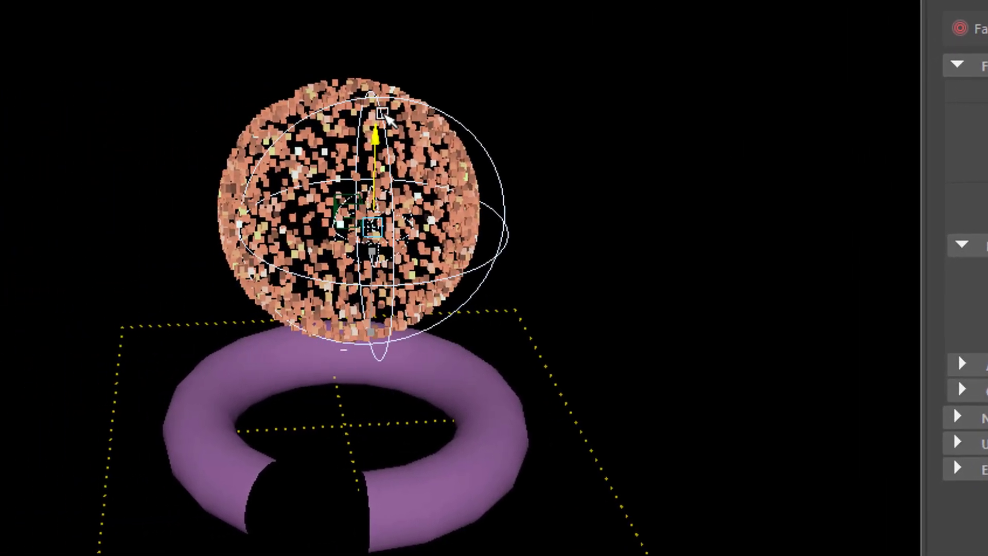
{"action": "middle_click_drag", "start_coordinate": [570, 336], "coordinate": [850, 397]}
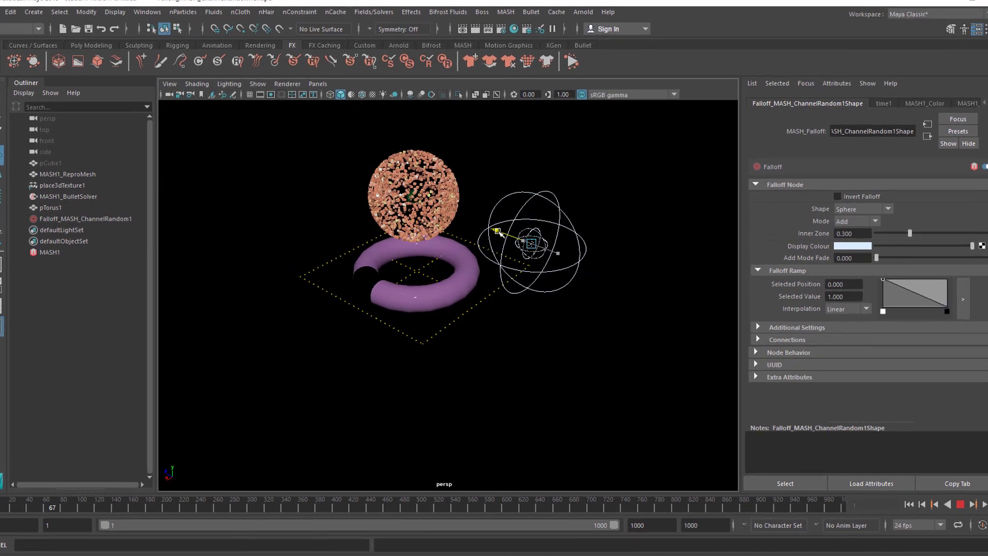
{"action": "left_click_drag", "start_coordinate": [499, 229], "coordinate": [404, 128]}
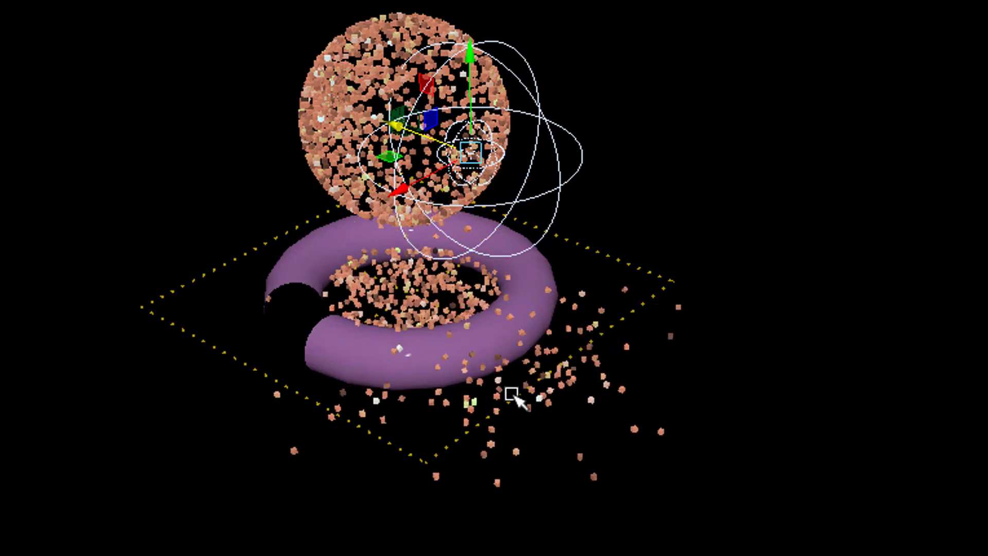
{"action": "left_click_drag", "start_coordinate": [403, 131], "coordinate": [160, 85]}
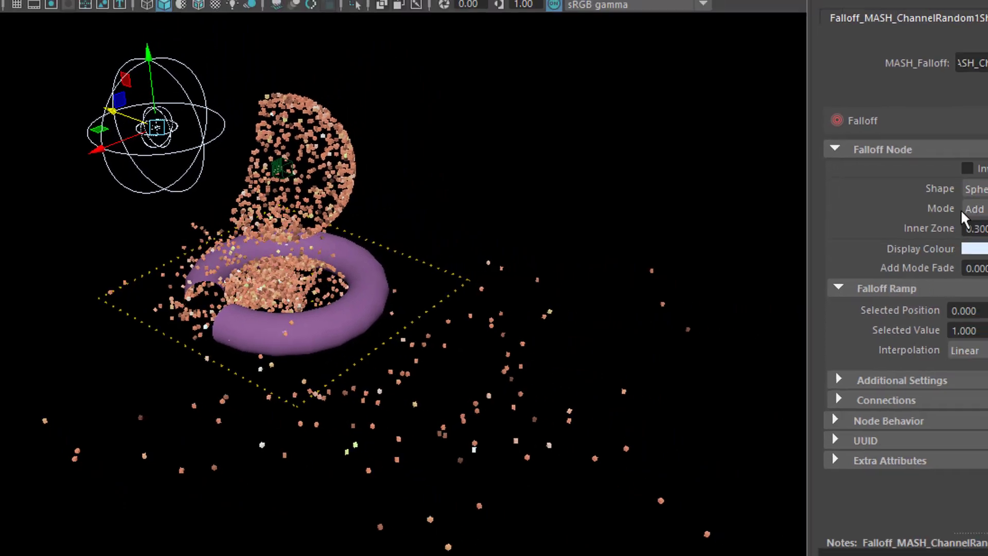
Set the falloff mode to Normal and move the falloff object back through the cubes and out past the sphere.
{"action": "left_click", "coordinate": [937, 214]}
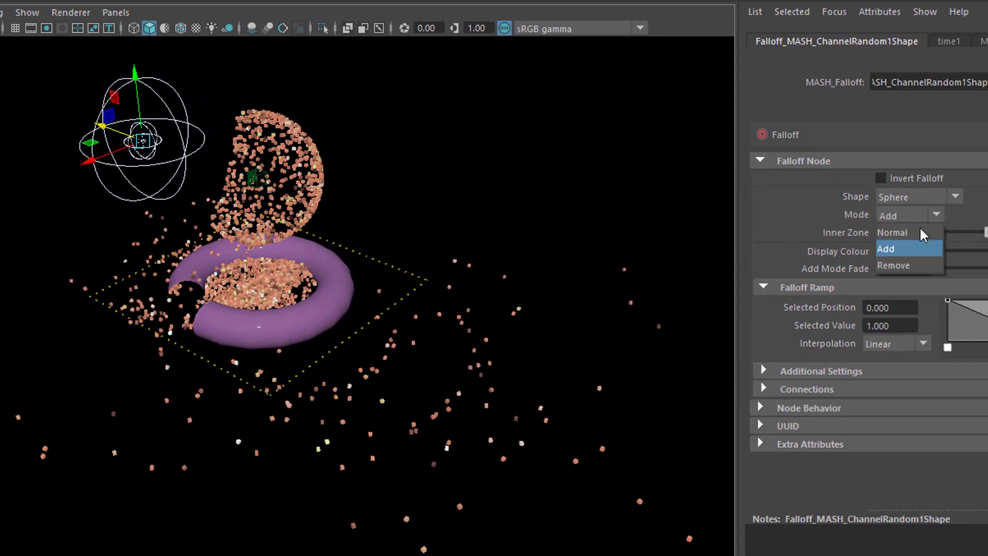
{"action": "left_click", "coordinate": [918, 228]}
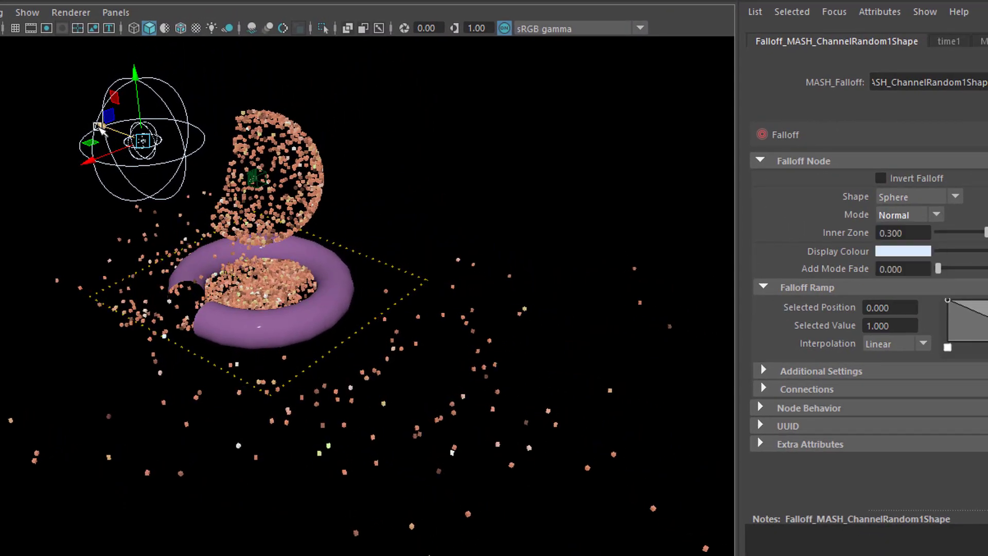
{"action": "left_click_drag", "start_coordinate": [129, 142], "coordinate": [422, 257]}
{"action": "left_click_drag", "start_coordinate": [366, 191], "coordinate": [421, 222]}
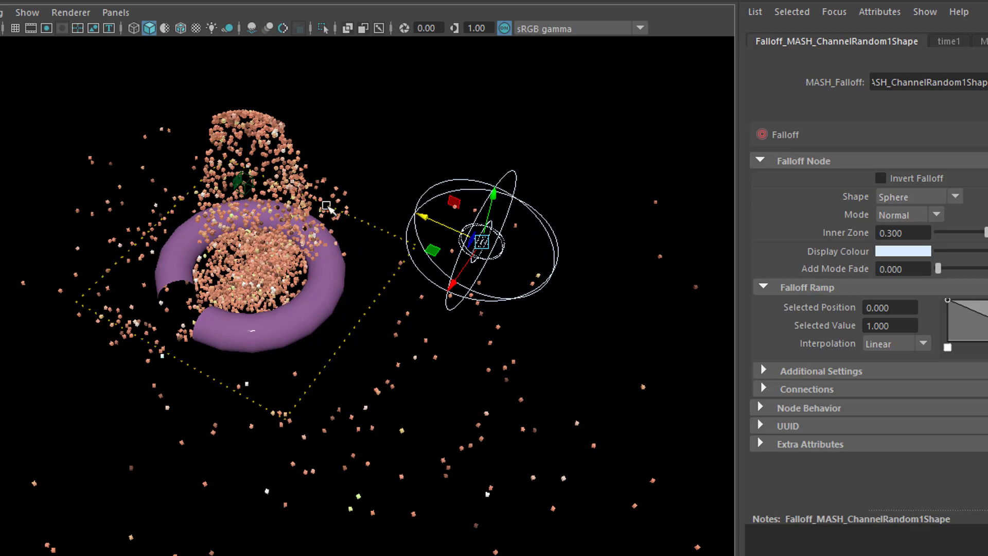
{"action": "middle_click_drag", "start_coordinate": [427, 217], "coordinate": [430, 293]}
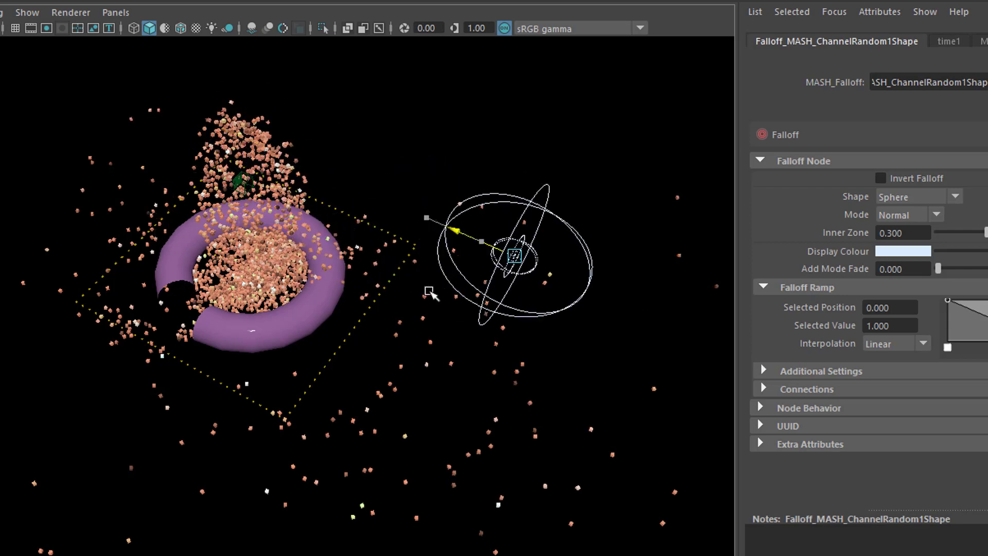
Set the falloff mode to Add and move the falloff object through the remaining cubes and back out beside them.
{"action": "left_click", "coordinate": [936, 215]}
{"action": "left_click", "coordinate": [915, 249]}
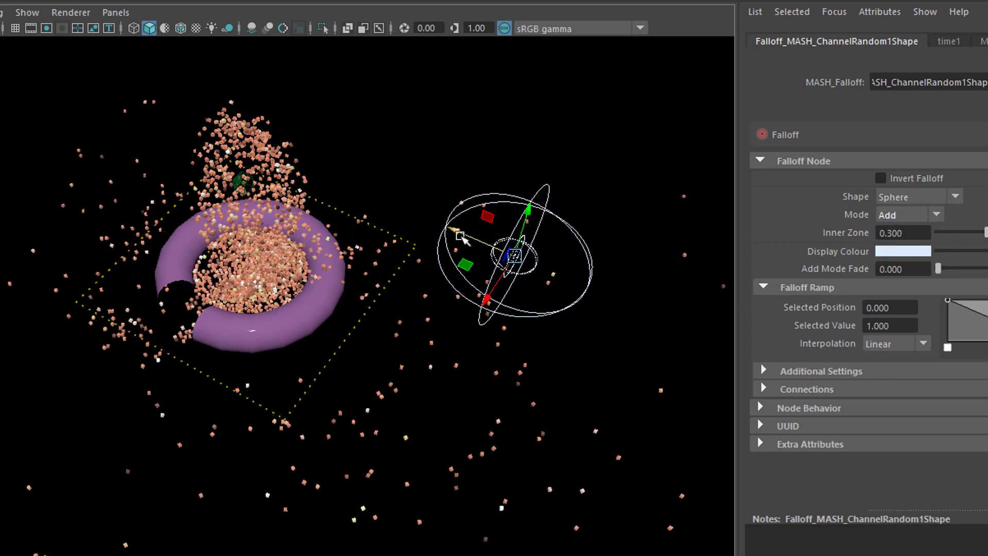
{"action": "middle_click_drag", "start_coordinate": [408, 221], "coordinate": [216, 205]}
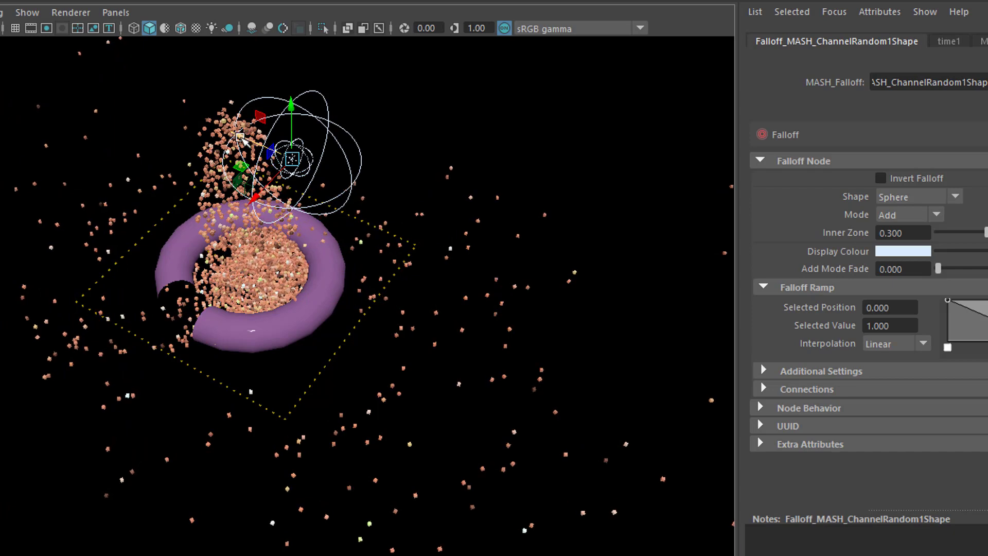
{"action": "middle_click_drag", "start_coordinate": [240, 137], "coordinate": [396, 267]}
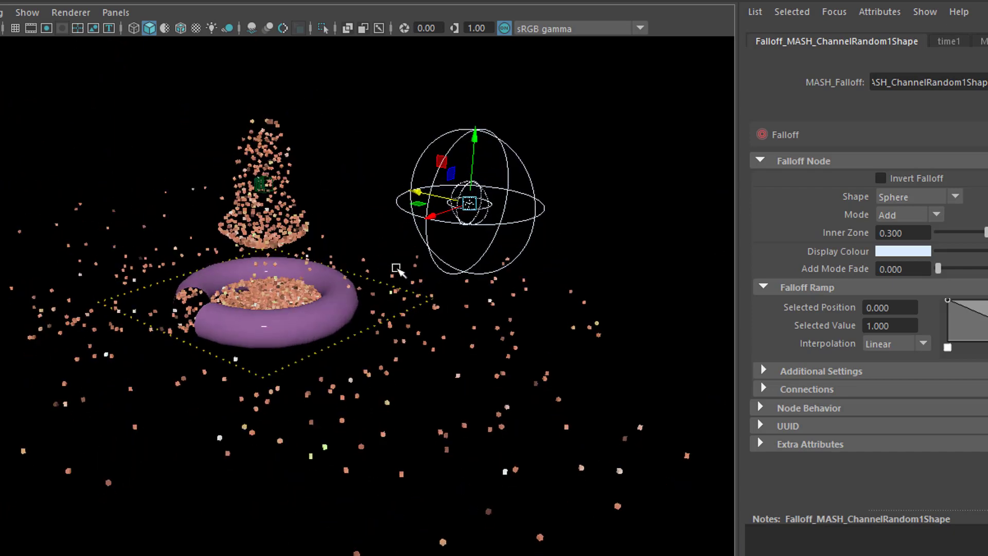
Review the MASH1_Dynamics node's attributes, from collision shape and physical properties through sleeping to the Channel Random entry under Per Point Adjustments.
{"action": "left_click_drag", "start_coordinate": [396, 268], "coordinate": [399, 259], "text": "alt"}
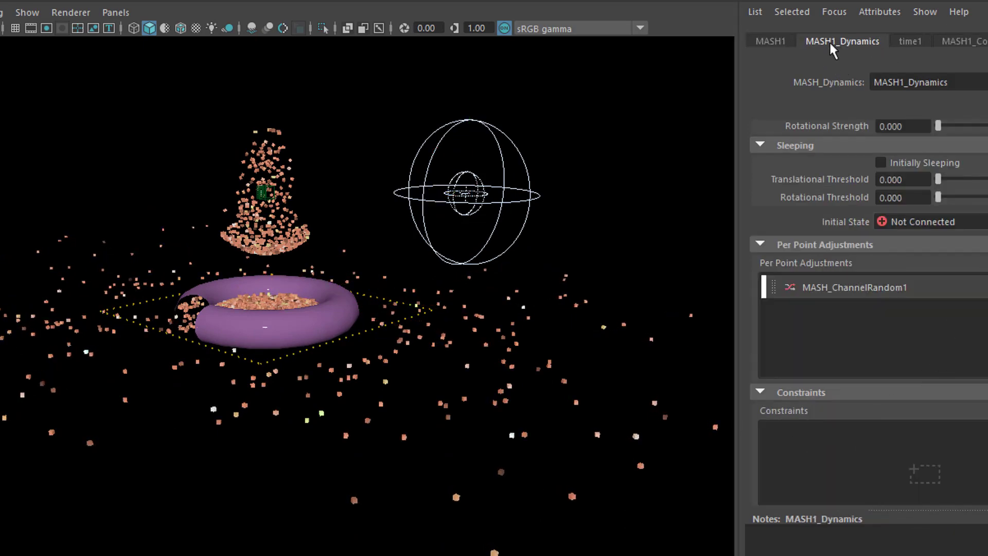
{"action": "scroll", "coordinate": [860, 313], "scroll_direction": "up", "scroll_amount": 5}
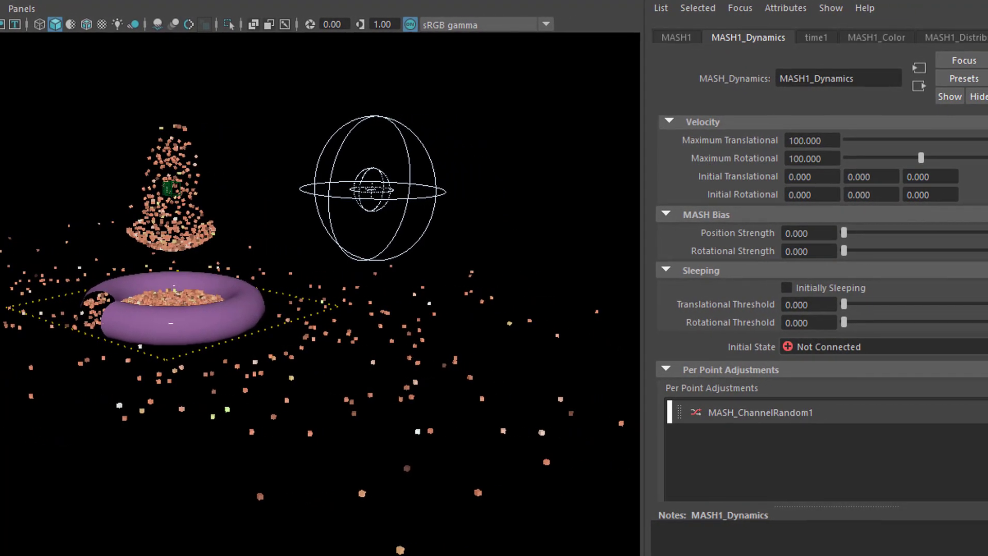
{"action": "scroll", "coordinate": [802, 309], "scroll_direction": "up", "scroll_amount": 5}
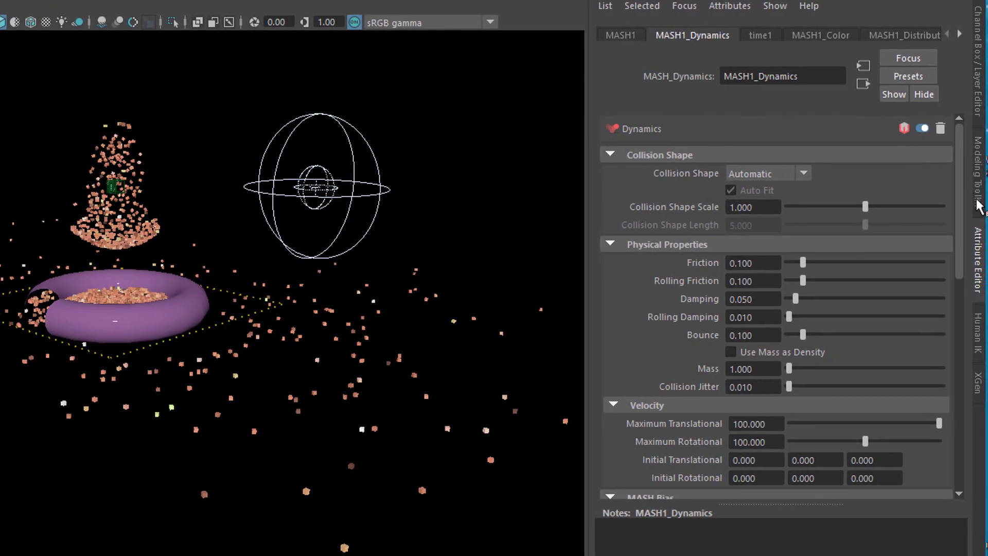
{"action": "left_click_drag", "start_coordinate": [960, 190], "coordinate": [975, 328]}
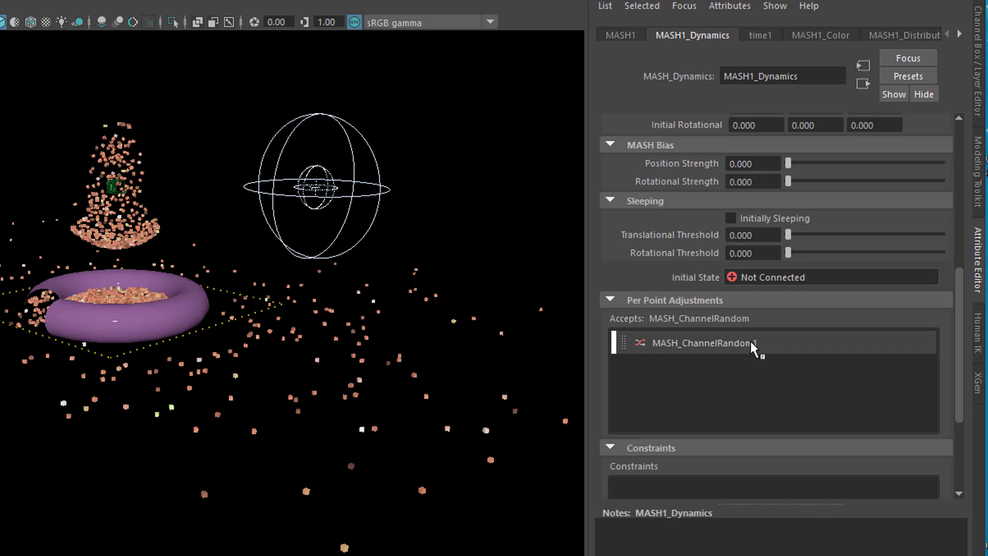
{"action": "middle_click_drag", "start_coordinate": [751, 347], "coordinate": [751, 347]}
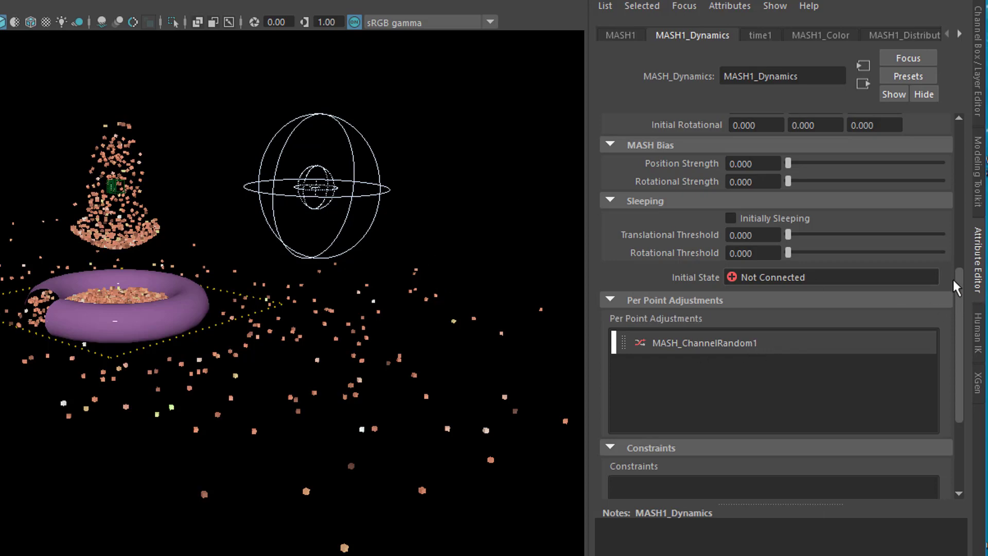
{"action": "scroll", "coordinate": [952, 278], "scroll_direction": "up", "scroll_amount": 6}
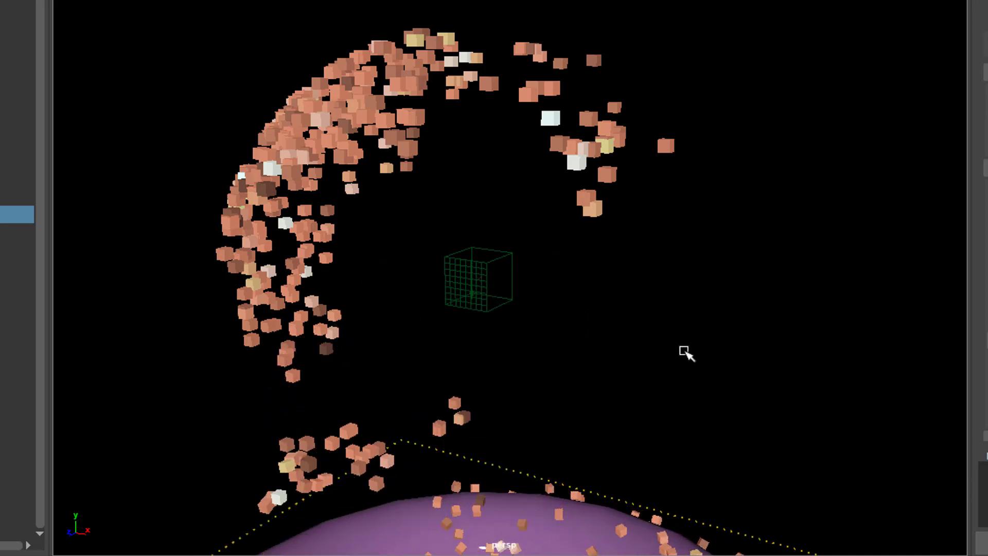
Examine the simulated cubes inside the torus and around its open gap from a raised, closer view.
{"action": "left_click_drag", "start_coordinate": [375, 412], "coordinate": [634, 494], "text": "alt"}
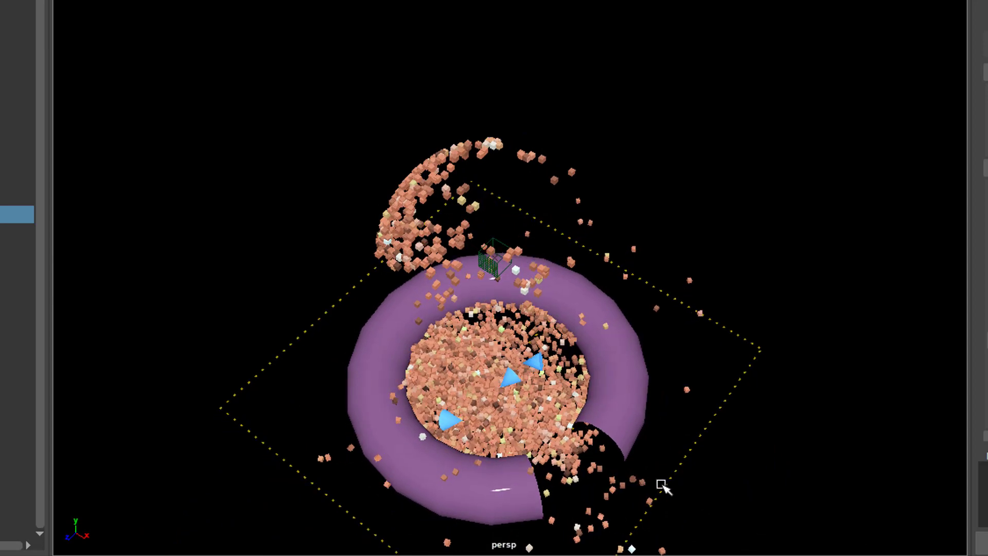
{"action": "left_click_drag", "start_coordinate": [761, 394], "coordinate": [734, 247], "text": "alt"}
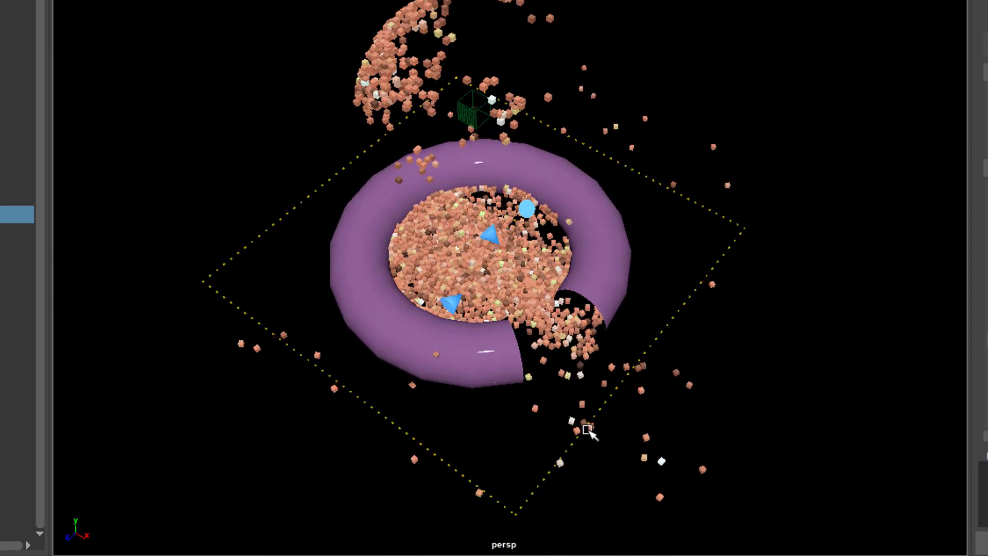
{"action": "right_click_drag", "start_coordinate": [559, 384], "coordinate": [640, 394], "text": "alt"}
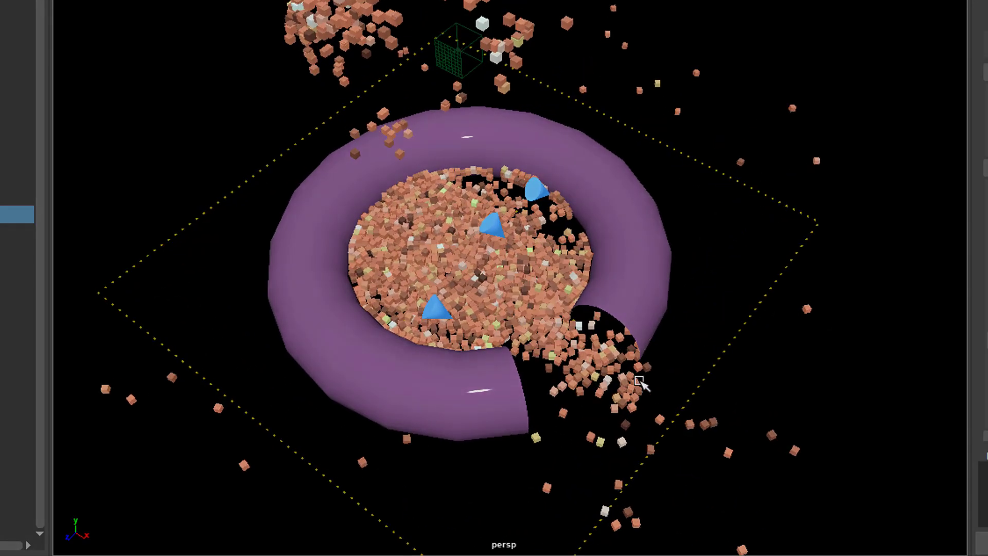